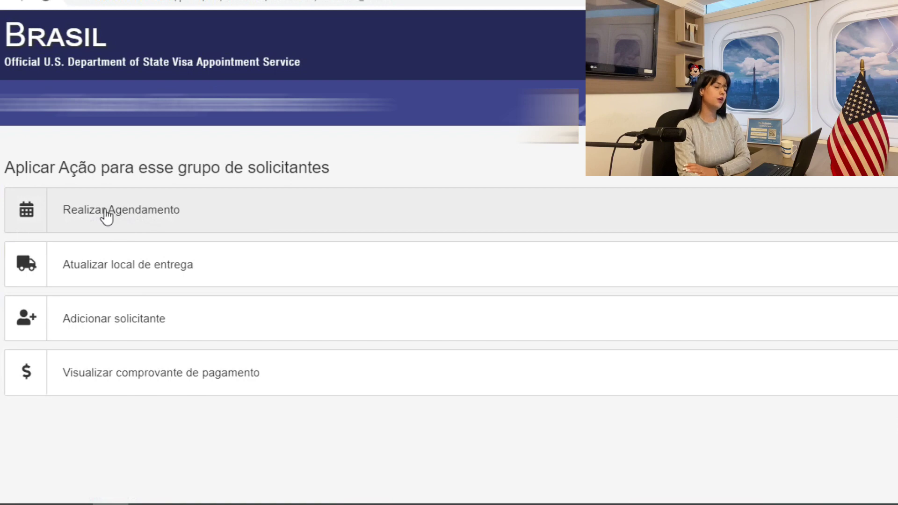
# - Open the interview scheduling form for the applicant group and choose Brasilia as the consular section
pyautogui.click(107, 215)
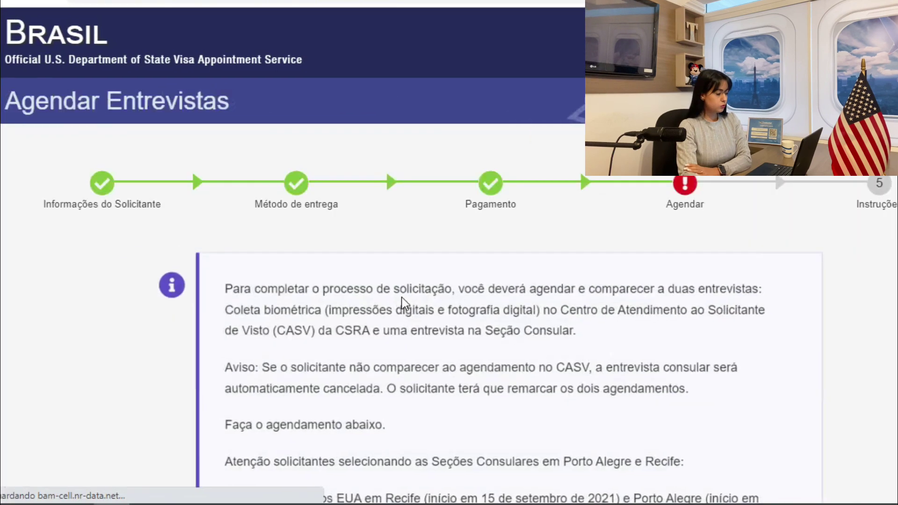
pyautogui.scroll(-10, 293, 247)
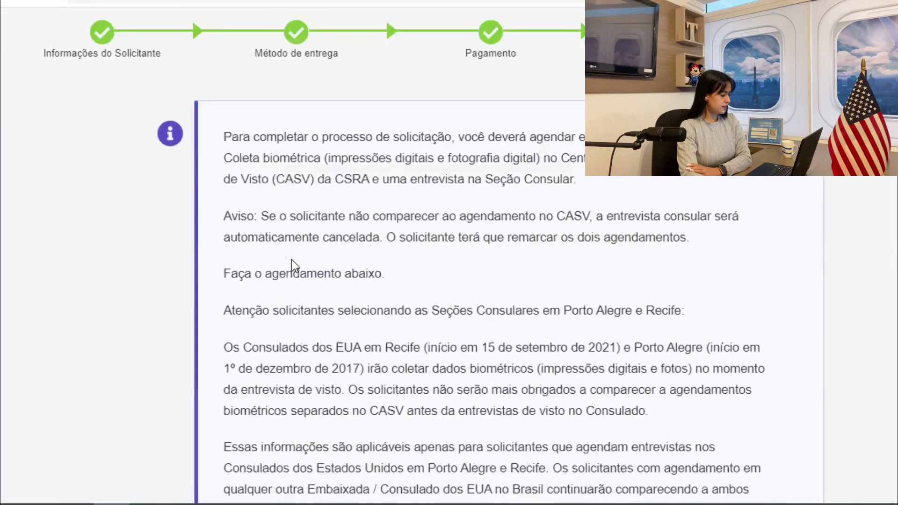
pyautogui.scroll(-4, 271, 269)
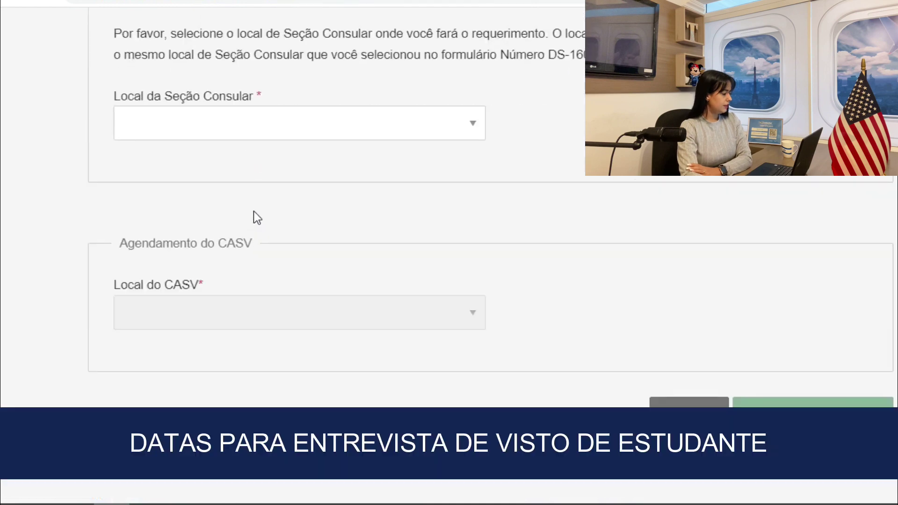
pyautogui.click(218, 132)
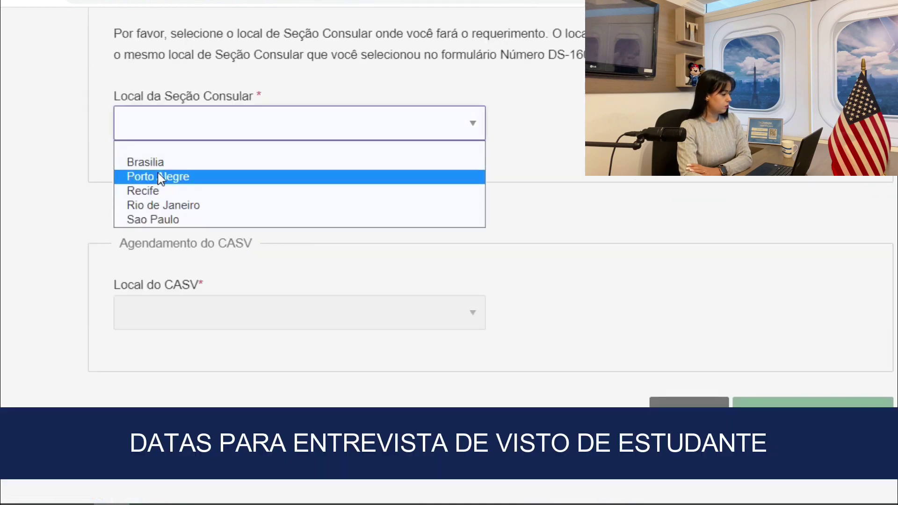
pyautogui.click(162, 162)
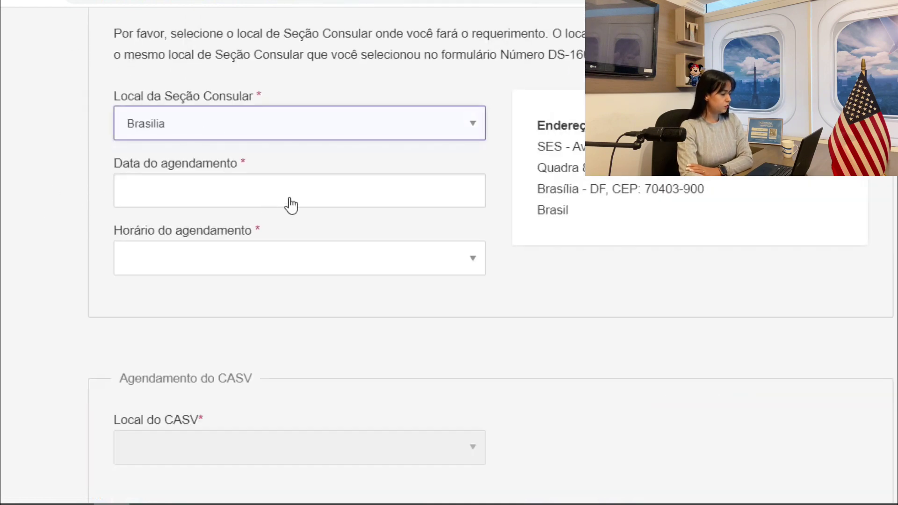
# - Examine the available consular appointment dates in Brasilia from October 2021 through October 2022
pyautogui.click(264, 191)
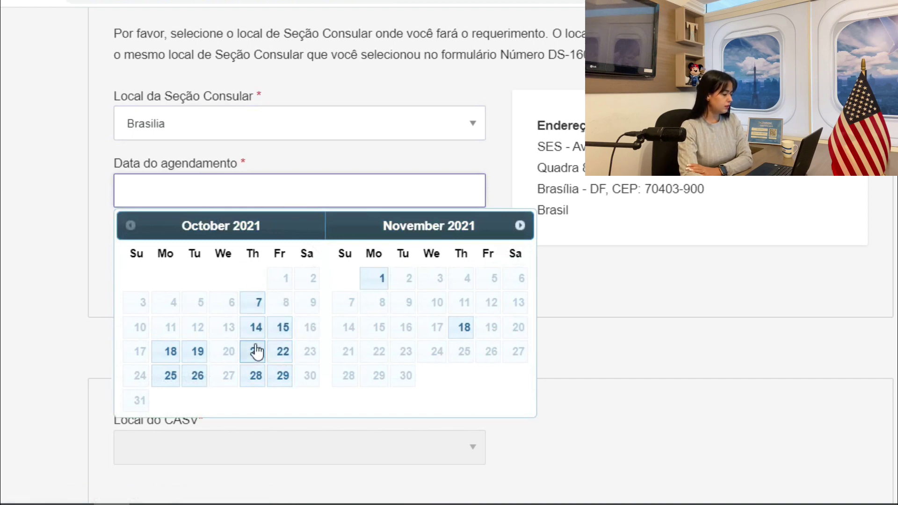
pyautogui.click(521, 226)
pyautogui.click(520, 226)
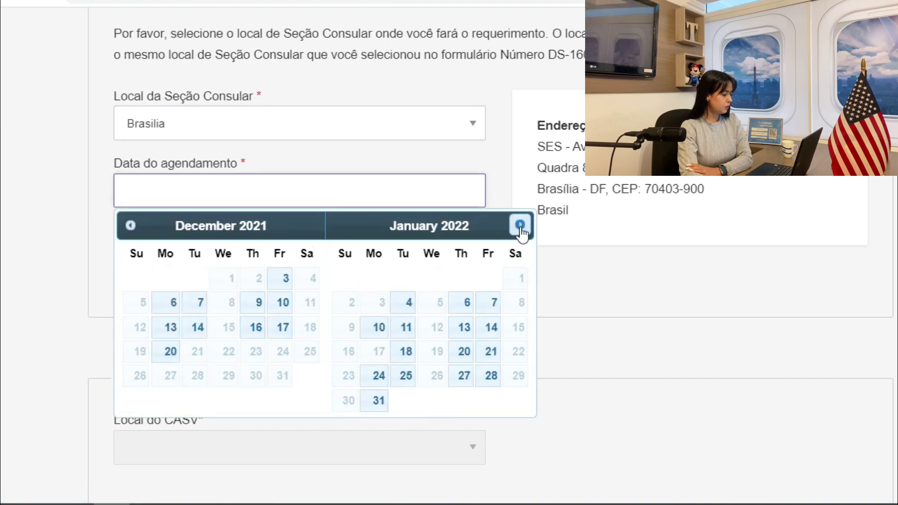
pyautogui.click(520, 226)
pyautogui.click(520, 226)
pyautogui.click(520, 227)
pyautogui.click(521, 226)
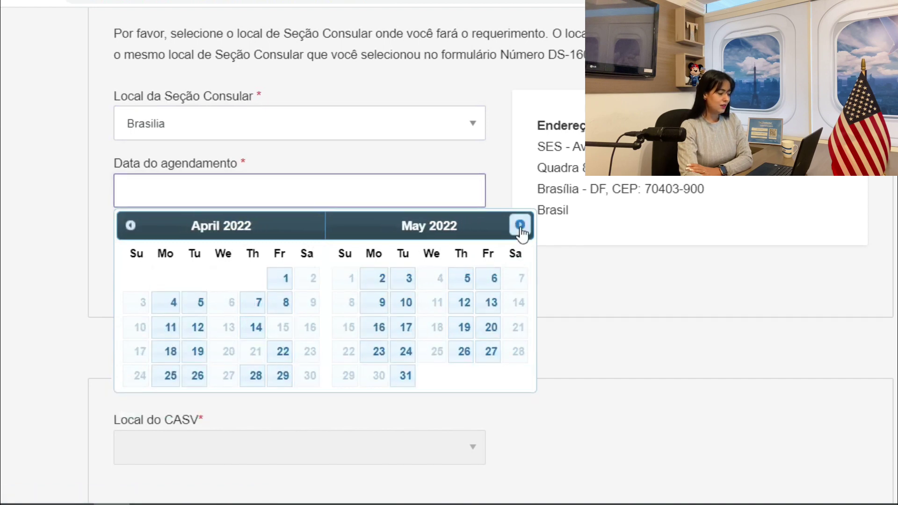
pyautogui.click(520, 226)
pyautogui.click(520, 227)
pyautogui.click(521, 226)
pyautogui.click(520, 227)
pyautogui.click(521, 226)
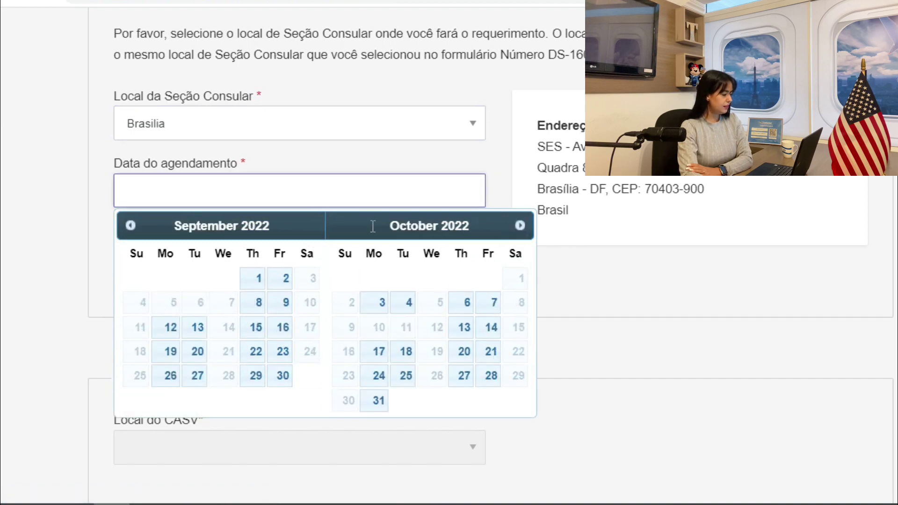
# - Return Brasilia's appointment calendar to October and November 2021
pyautogui.click(132, 226)
pyautogui.click(131, 226)
pyautogui.click(131, 226)
pyautogui.click(131, 226)
pyautogui.click(131, 226)
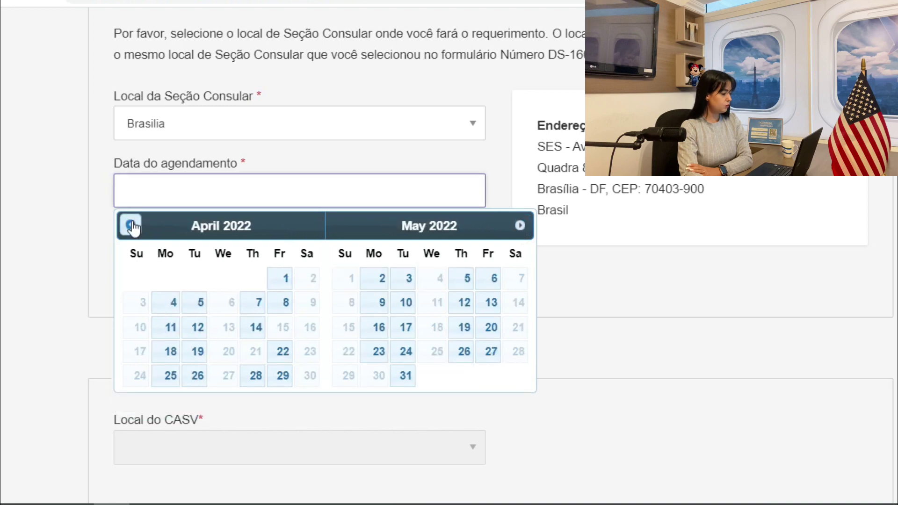
pyautogui.click(131, 226)
pyautogui.click(131, 226)
pyautogui.click(131, 226)
pyautogui.click(131, 226)
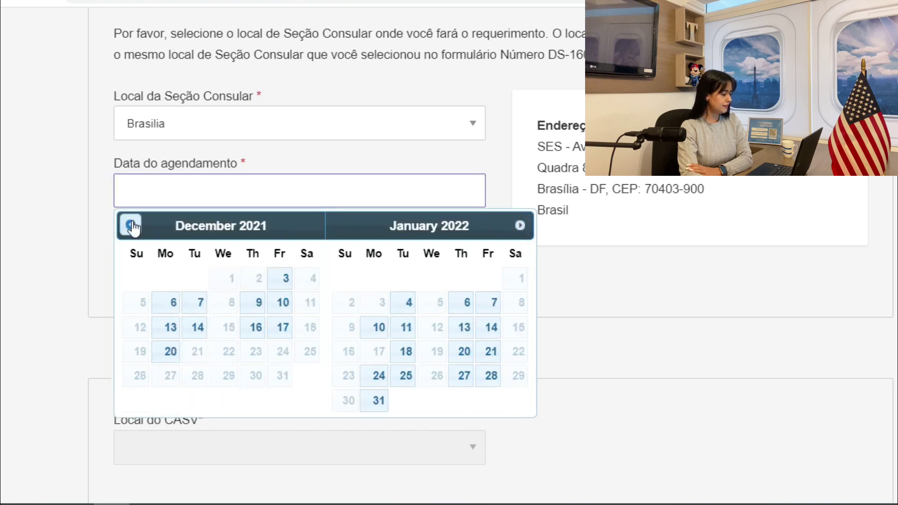
pyautogui.click(131, 226)
pyautogui.click(131, 226)
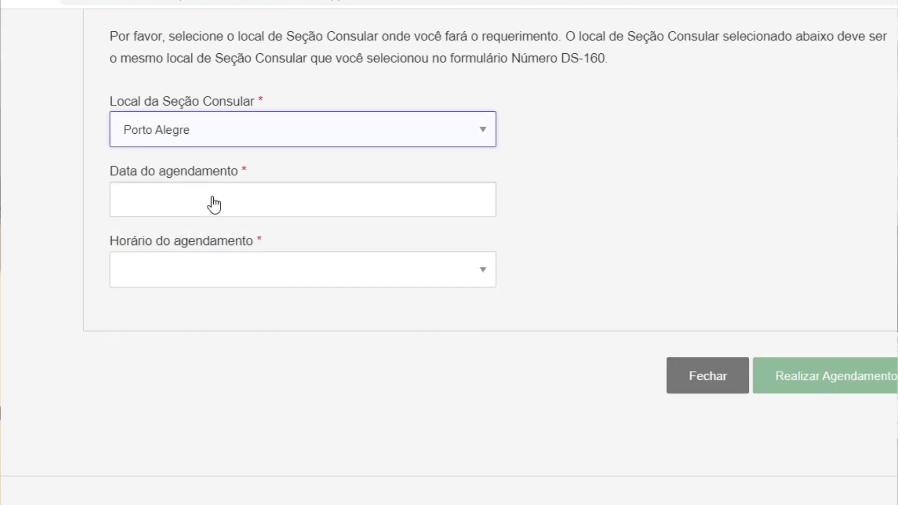
# - Examine the available appointment dates in Porto Alegre through April 2022, then return the calendar to October 2021
pyautogui.click(280, 201)
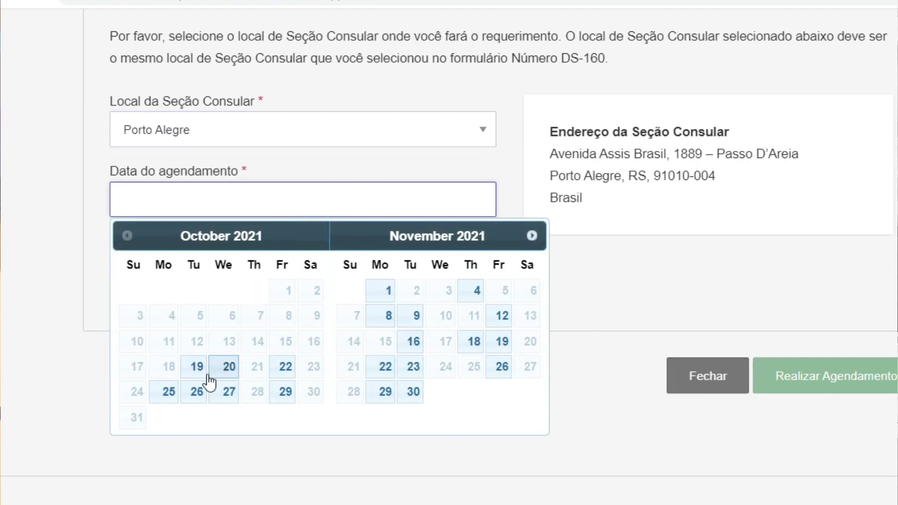
pyautogui.click(532, 235)
pyautogui.click(532, 236)
pyautogui.click(532, 235)
pyautogui.click(532, 236)
pyautogui.click(532, 235)
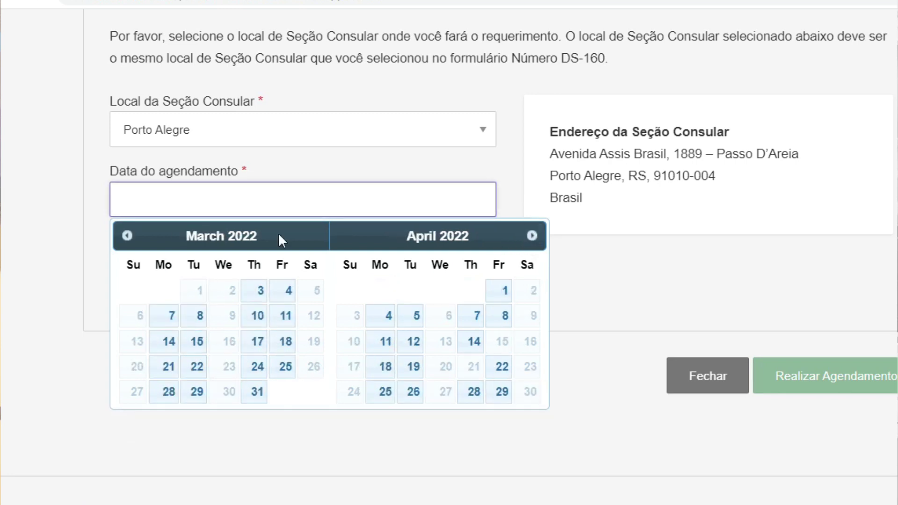
pyautogui.click(127, 236)
pyautogui.click(127, 236)
pyautogui.click(127, 235)
pyautogui.click(126, 235)
pyautogui.click(127, 236)
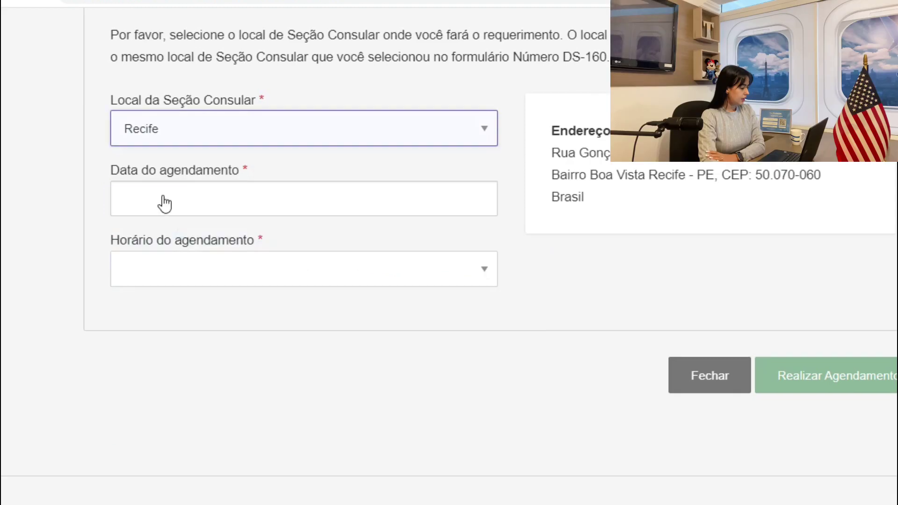
# - Examine the available consular appointment dates in Recife from October 2021 through September 2022
pyautogui.click(164, 201)
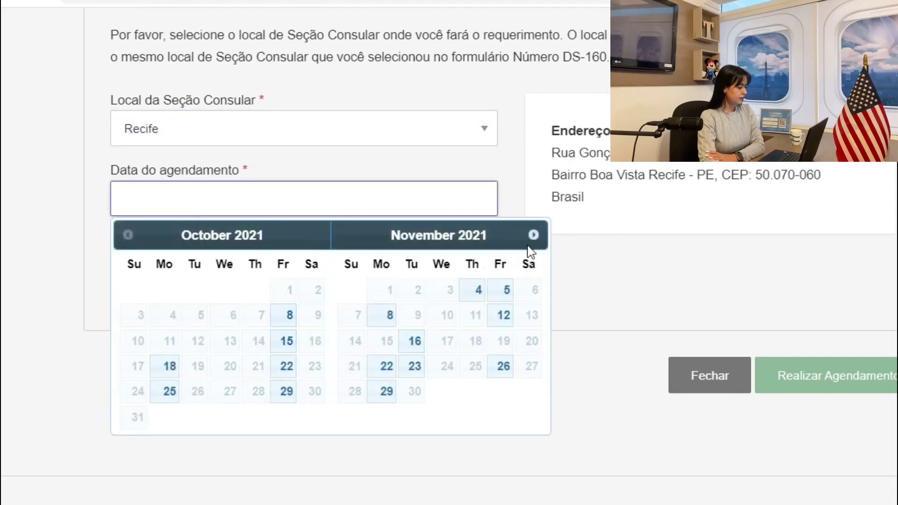
pyautogui.click(532, 238)
pyautogui.click(532, 238)
pyautogui.click(532, 237)
pyautogui.click(533, 237)
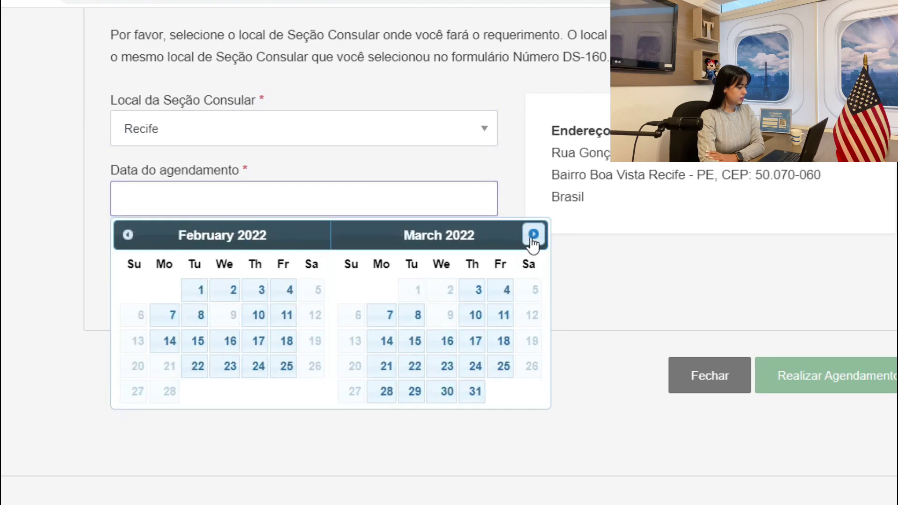
pyautogui.click(532, 238)
pyautogui.click(533, 238)
pyautogui.click(533, 238)
pyautogui.click(532, 238)
pyautogui.click(532, 237)
pyautogui.click(533, 238)
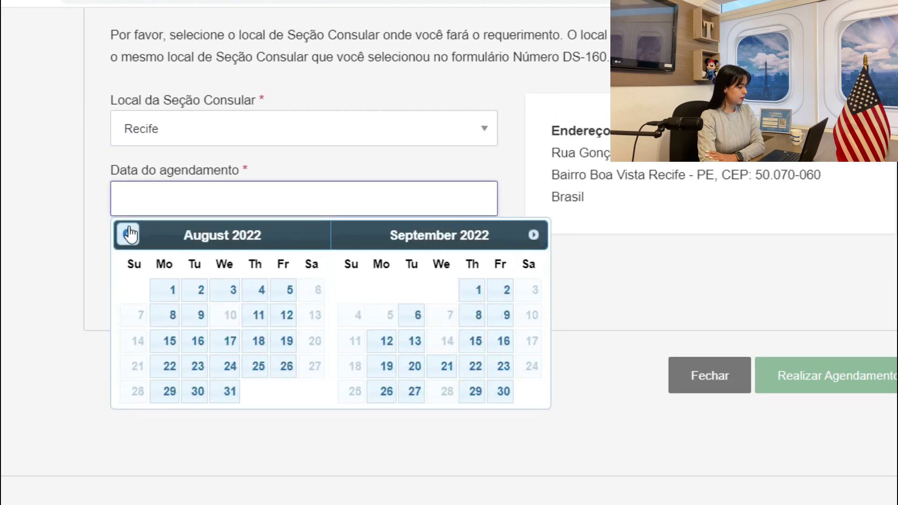
pyautogui.click(128, 236)
pyautogui.click(128, 236)
pyautogui.click(128, 236)
pyautogui.click(128, 235)
pyautogui.click(128, 236)
# - Choose Rio de Janeiro as the consular section and examine its available appointment dates from October 2021 through March 2022
pyautogui.click(203, 130)
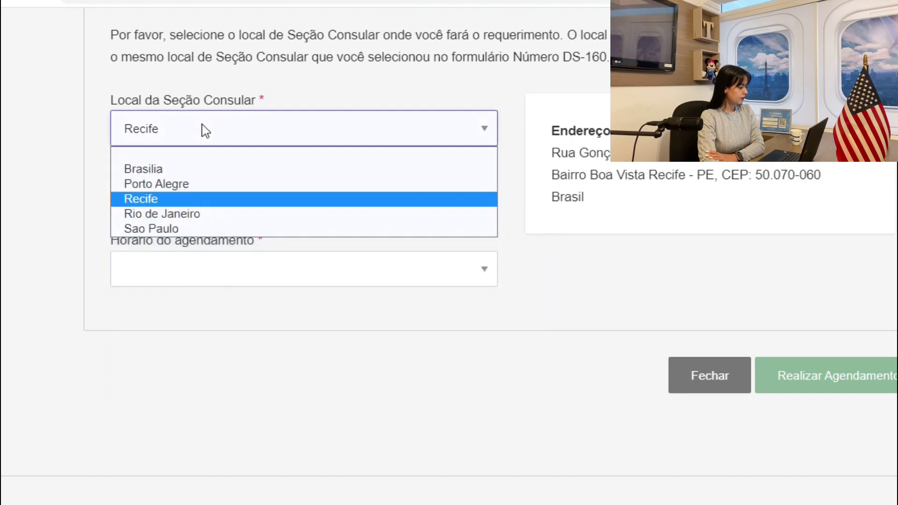
pyautogui.click(170, 215)
pyautogui.click(234, 200)
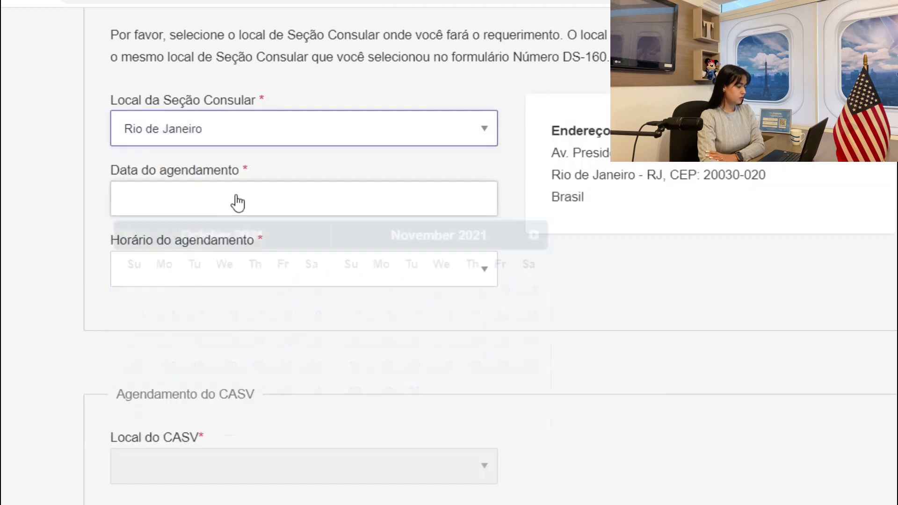
pyautogui.click(531, 235)
pyautogui.click(531, 235)
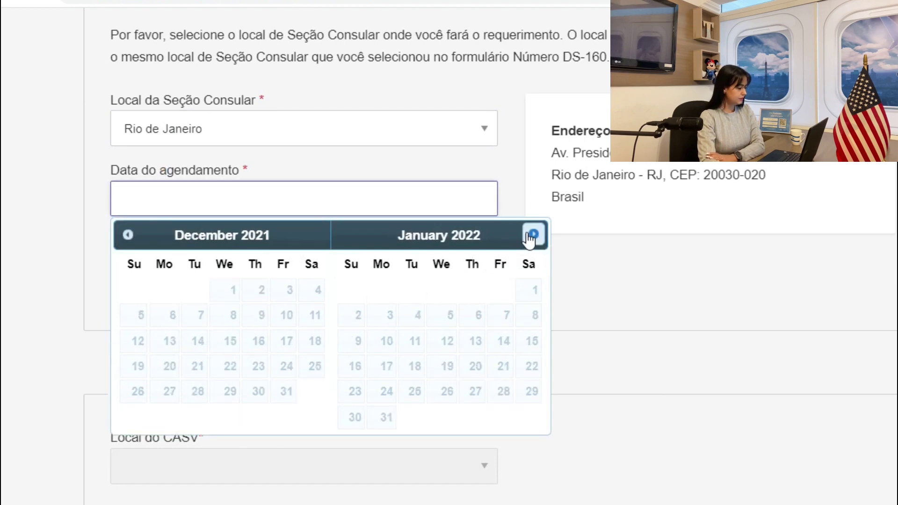
pyautogui.click(531, 235)
pyautogui.click(531, 236)
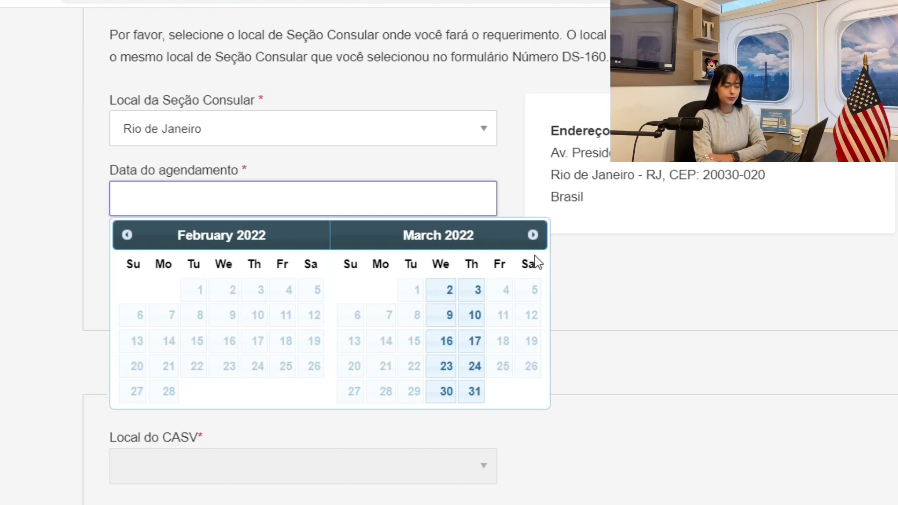
pyautogui.click(124, 237)
pyautogui.click(124, 237)
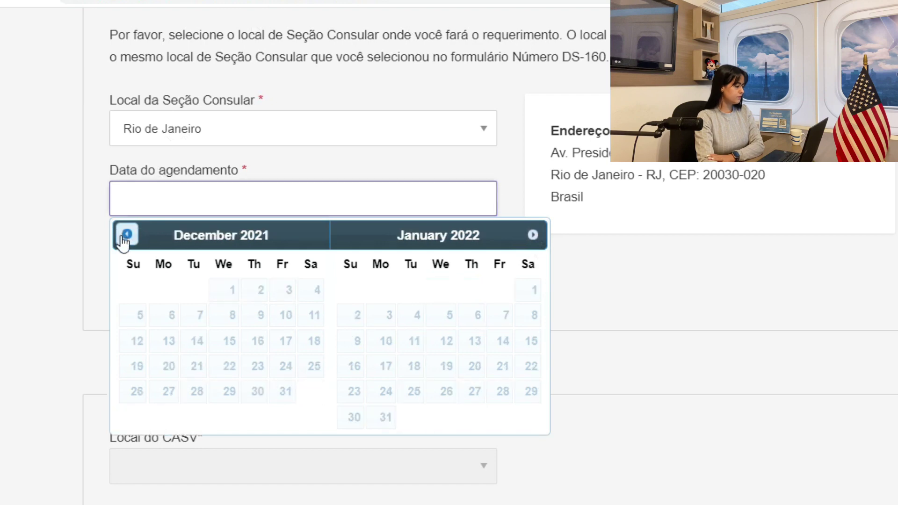
pyautogui.click(124, 237)
pyautogui.click(124, 237)
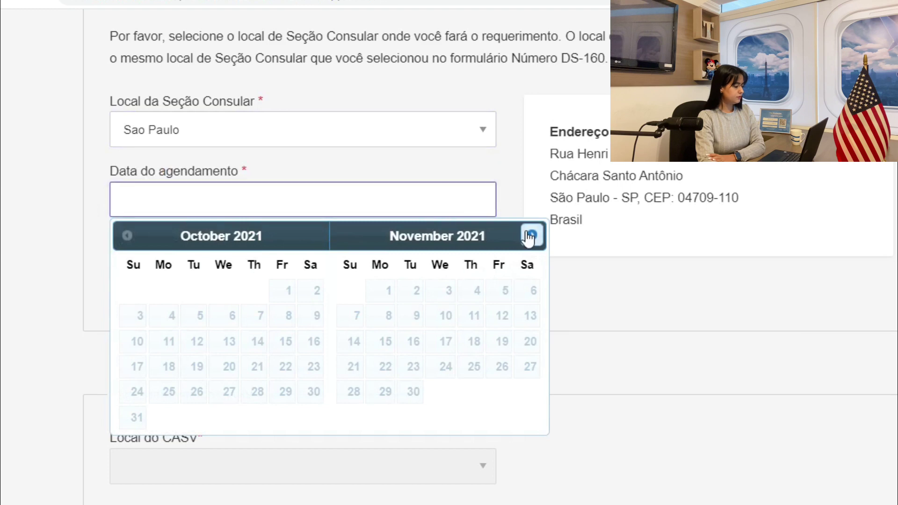
# - Examine the available appointment dates in Sao Paulo through February 2022 and return the calendar to October 2021
pyautogui.click(531, 235)
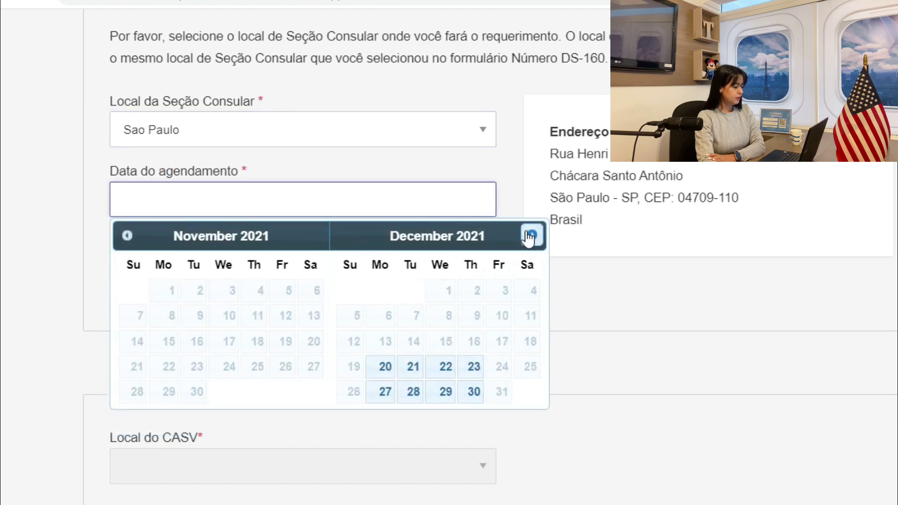
pyautogui.click(127, 235)
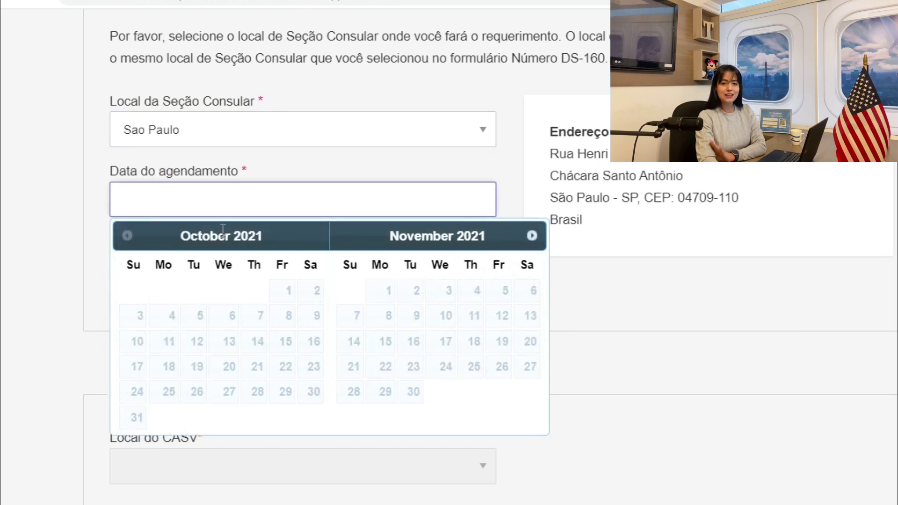
pyautogui.click(531, 238)
pyautogui.click(531, 239)
pyautogui.click(531, 236)
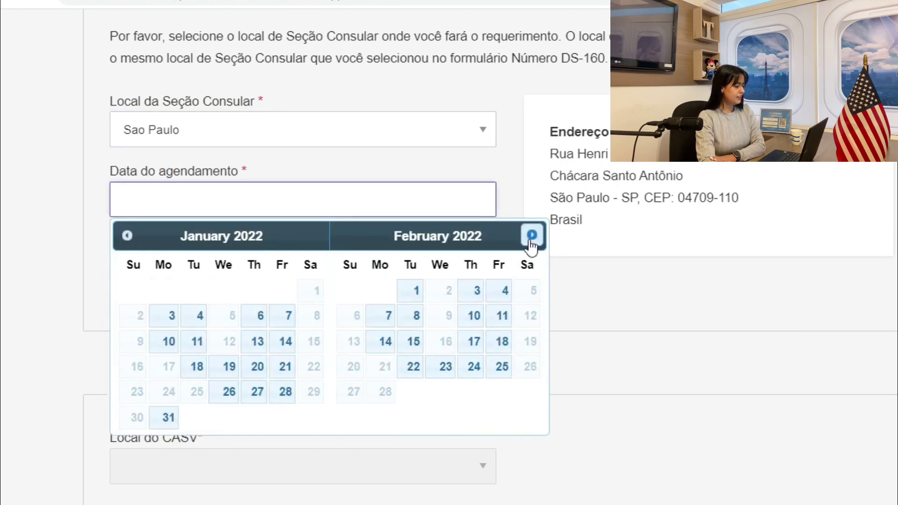
pyautogui.click(127, 235)
pyautogui.click(127, 235)
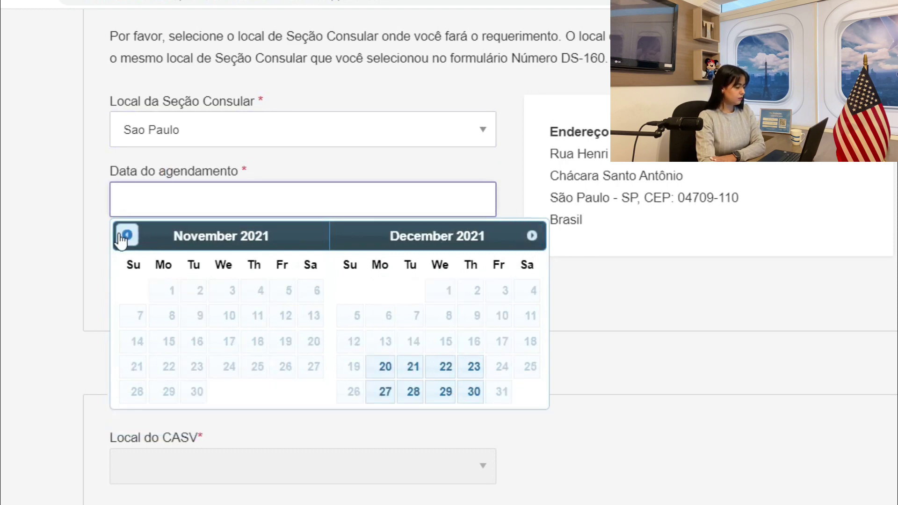
pyautogui.click(127, 235)
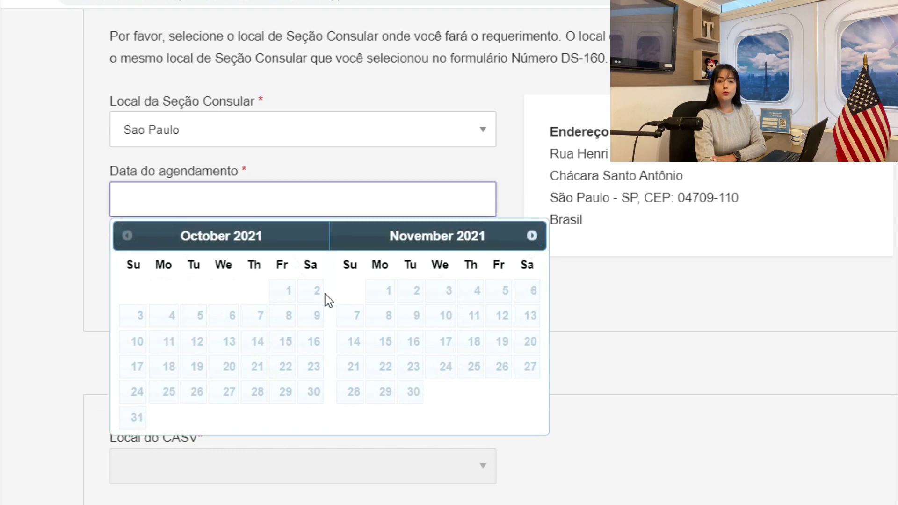
pyautogui.click(365, 166)
pyautogui.click(163, 213)
pyautogui.click(195, 131)
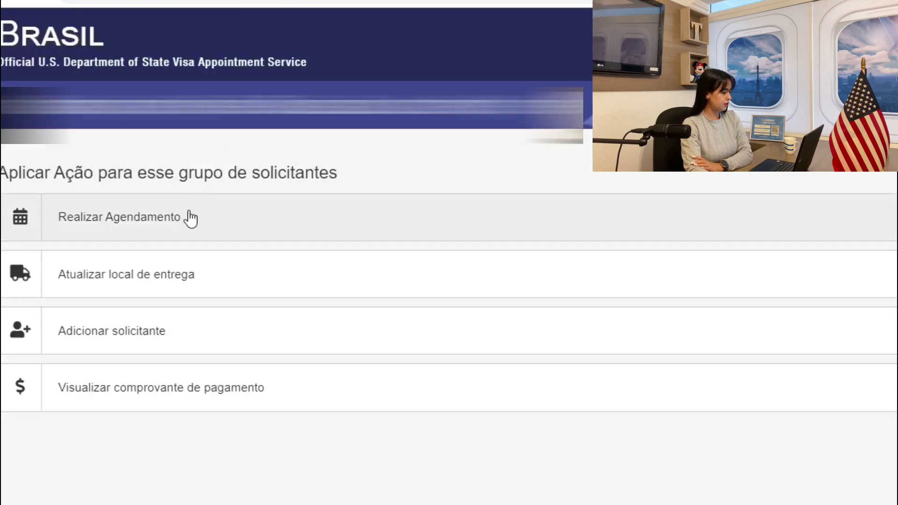
# - Start scheduling from the applicant group's actions page and set the consular section location to Brasilia
pyautogui.click(116, 219)
pyautogui.click(244, 319)
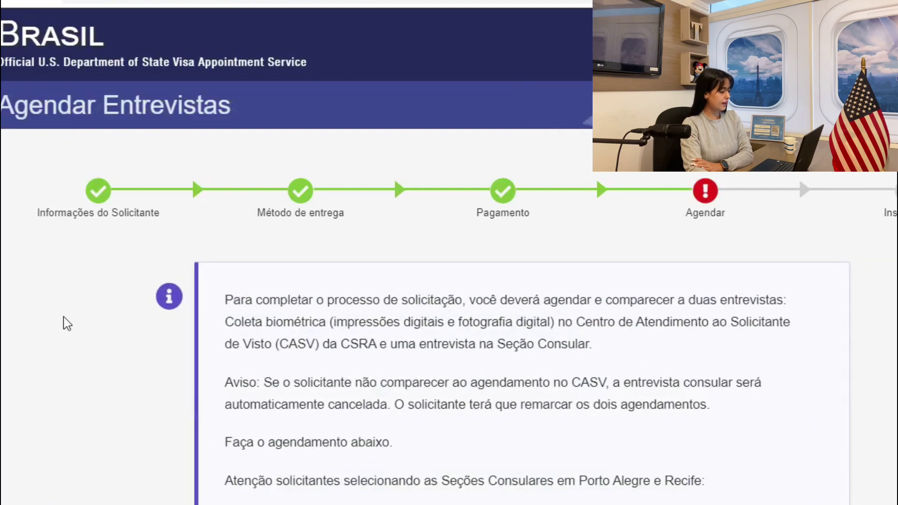
pyautogui.scroll(-8, 88, 286)
pyautogui.scroll(-6, 48, 281)
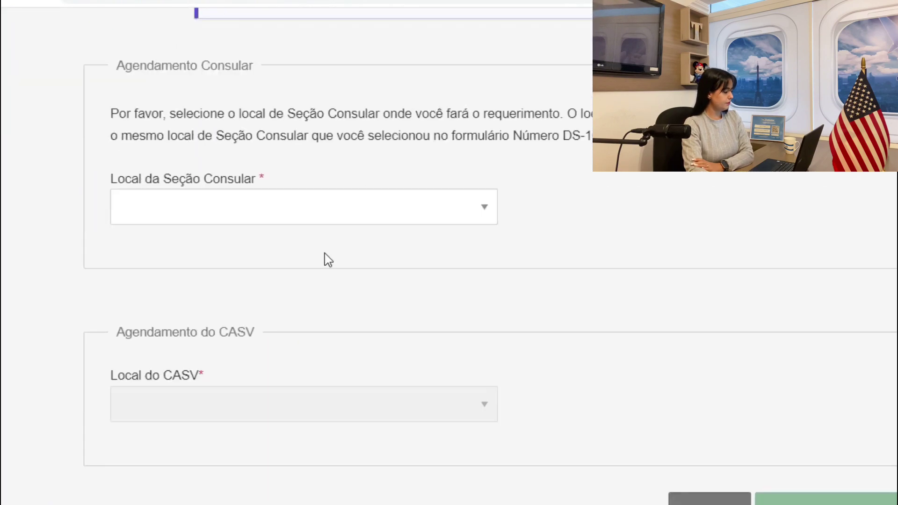
pyautogui.click(267, 203)
pyautogui.click(133, 247)
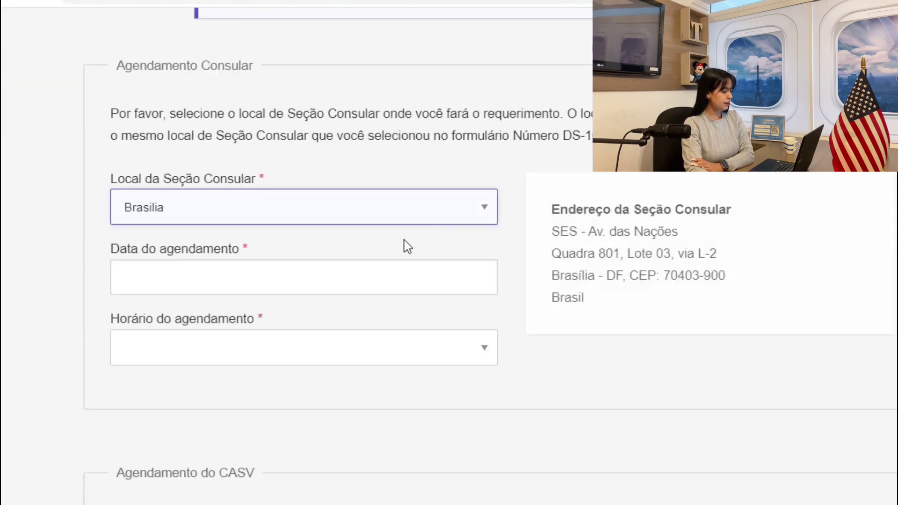
# - Examine the available consular appointment dates in Brasilia from October 2021 through December 2022
pyautogui.scroll(-2, 411, 246)
pyautogui.click(329, 203)
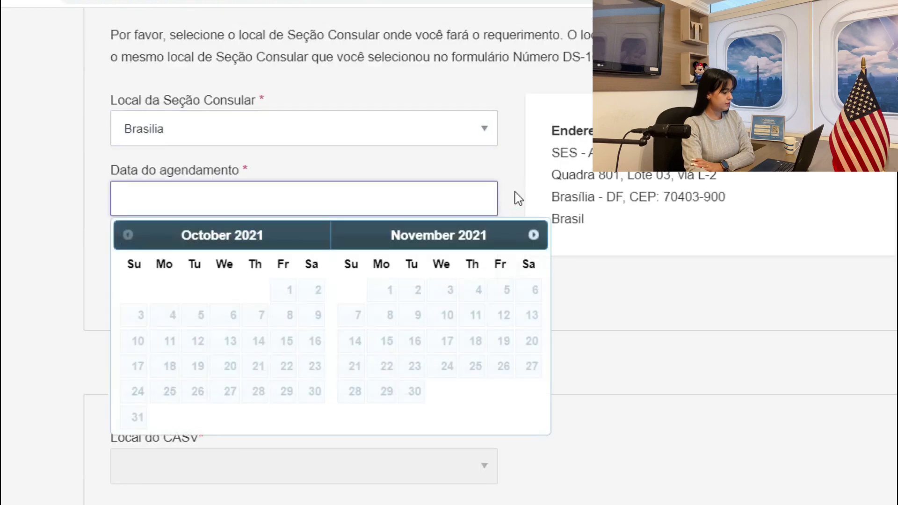
pyautogui.click(533, 235)
pyautogui.click(534, 235)
pyautogui.click(533, 236)
pyautogui.click(534, 235)
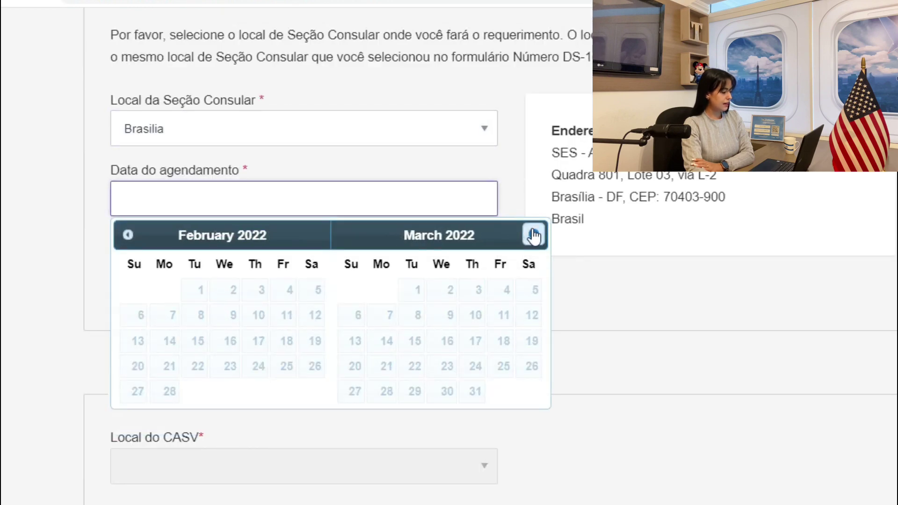
pyautogui.click(534, 235)
pyautogui.click(533, 236)
pyautogui.click(533, 235)
pyautogui.click(534, 236)
pyautogui.click(533, 235)
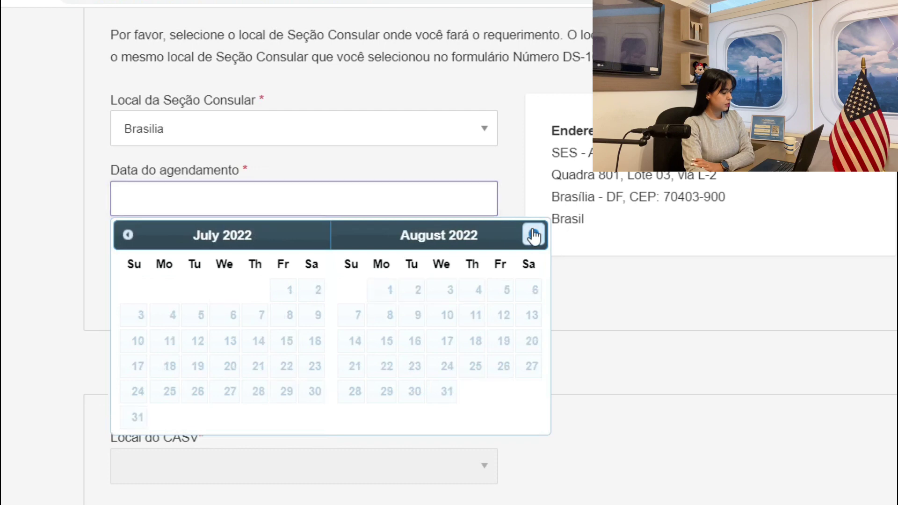
pyautogui.click(533, 235)
pyautogui.click(534, 235)
pyautogui.click(533, 235)
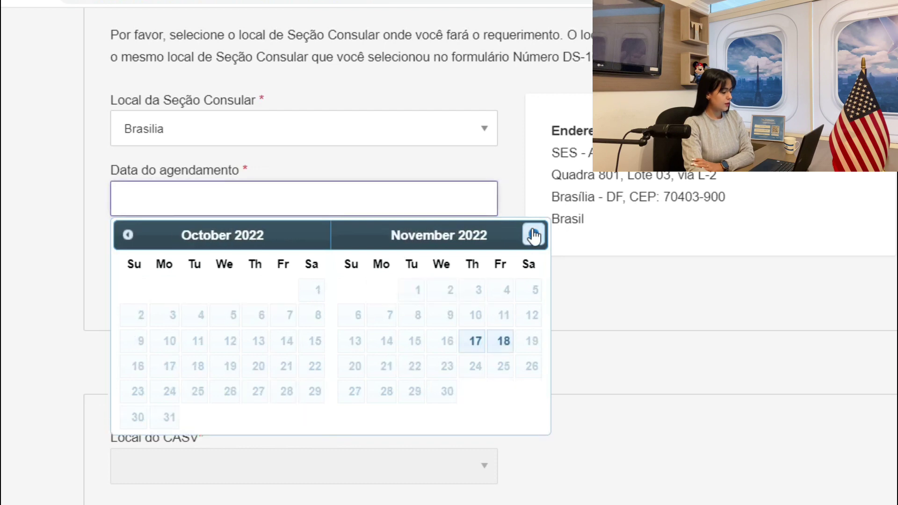
pyautogui.click(533, 236)
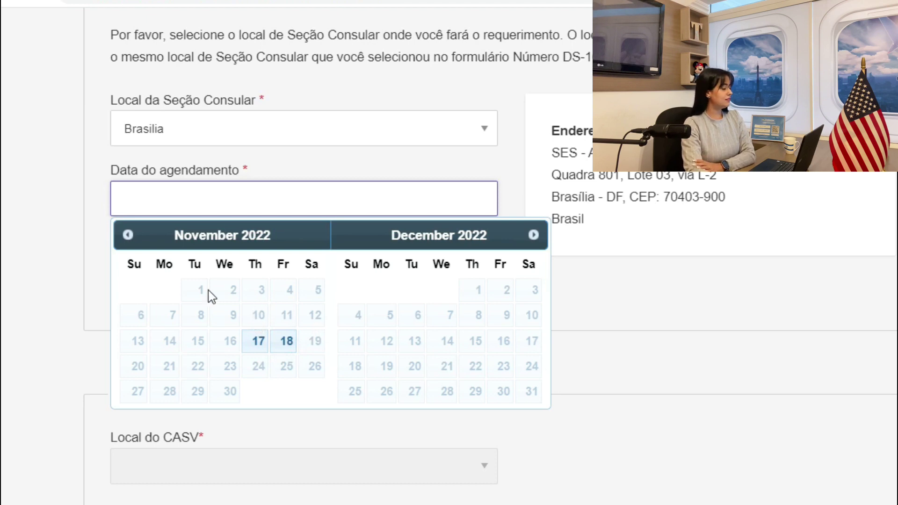
# - Choose Porto Alegre as the consular section and examine its available appointment dates from October 2021 through February 2023
pyautogui.click(188, 129)
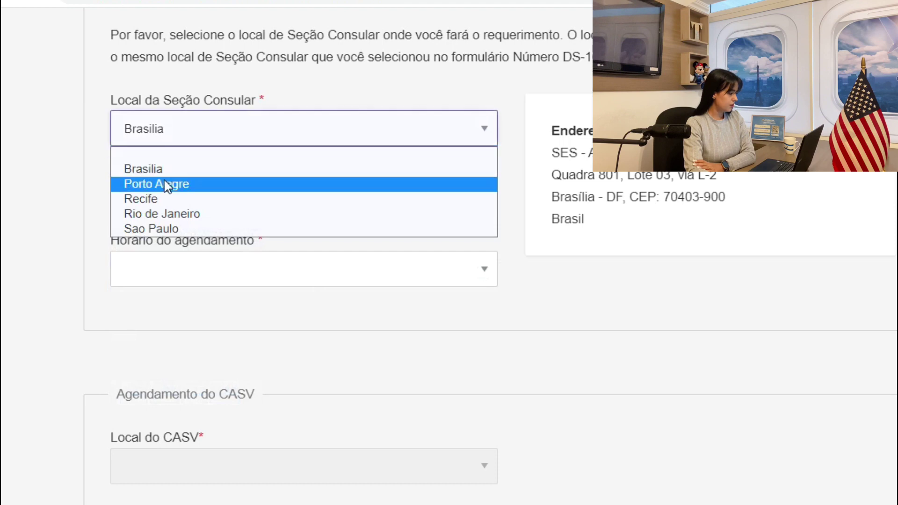
pyautogui.click(195, 182)
pyautogui.click(274, 205)
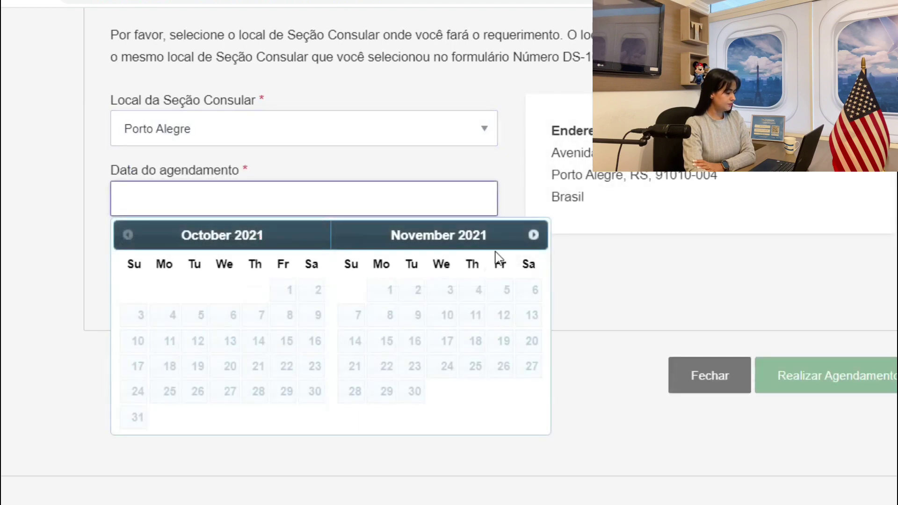
pyautogui.click(532, 236)
pyautogui.click(533, 235)
pyautogui.click(533, 236)
pyautogui.click(532, 235)
pyautogui.click(532, 236)
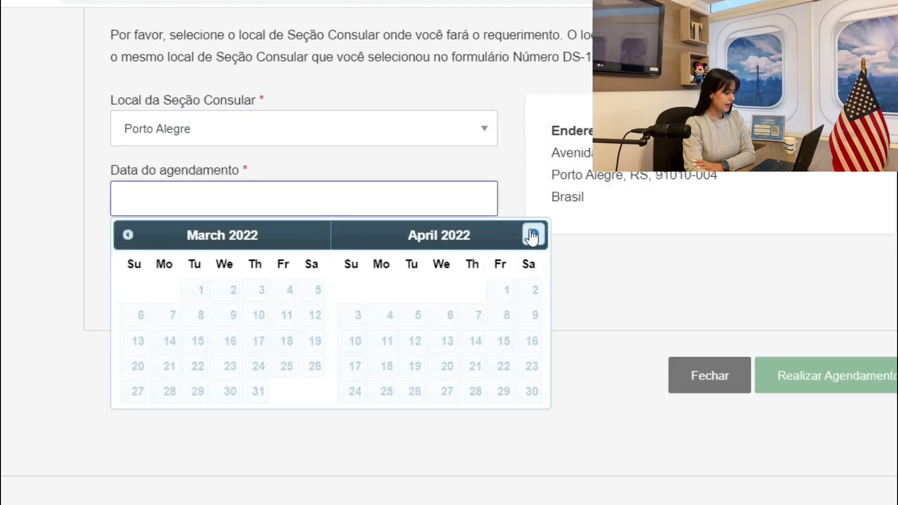
pyautogui.click(533, 236)
pyautogui.click(533, 236)
pyautogui.click(532, 235)
pyautogui.click(532, 236)
pyautogui.click(532, 235)
pyautogui.click(532, 236)
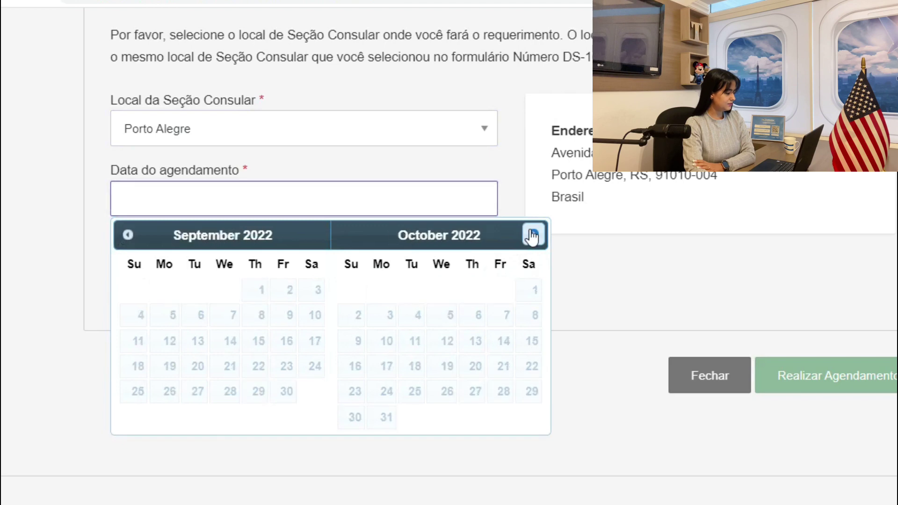
pyautogui.click(532, 236)
pyautogui.click(533, 235)
pyautogui.click(532, 235)
pyautogui.click(533, 235)
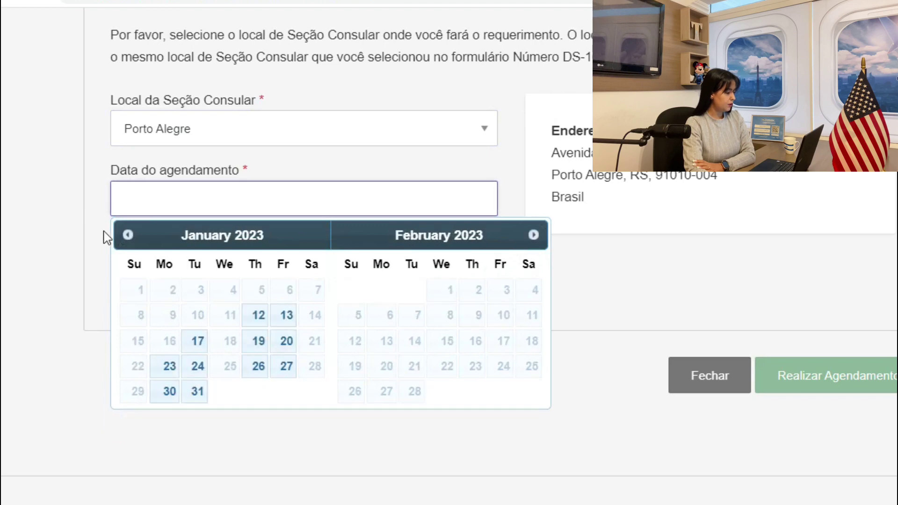
pyautogui.click(127, 234)
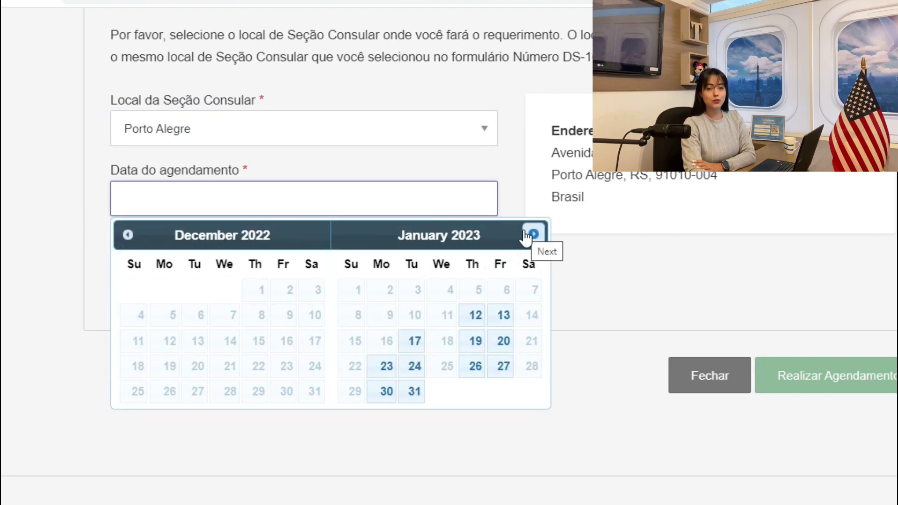
pyautogui.click(156, 173)
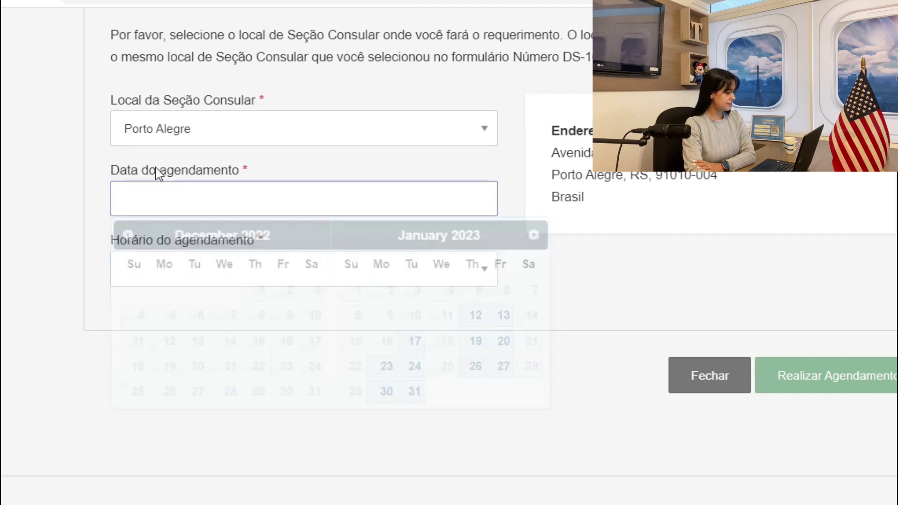
# - Choose Recife as the consular section and examine its available appointment dates from October 2021 through October 2022
pyautogui.click(208, 132)
pyautogui.press('Escape')
pyautogui.press('Down')
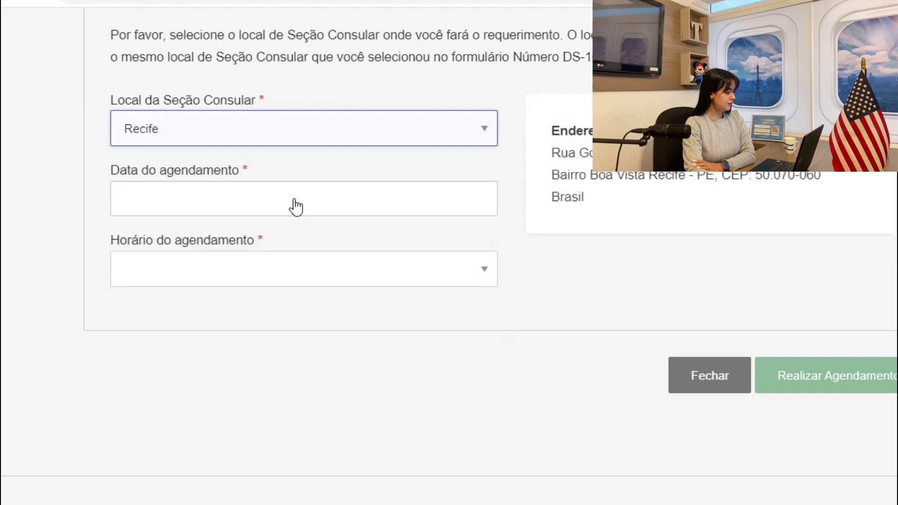
pyautogui.click(294, 206)
pyautogui.click(535, 239)
pyautogui.click(535, 239)
pyautogui.click(535, 239)
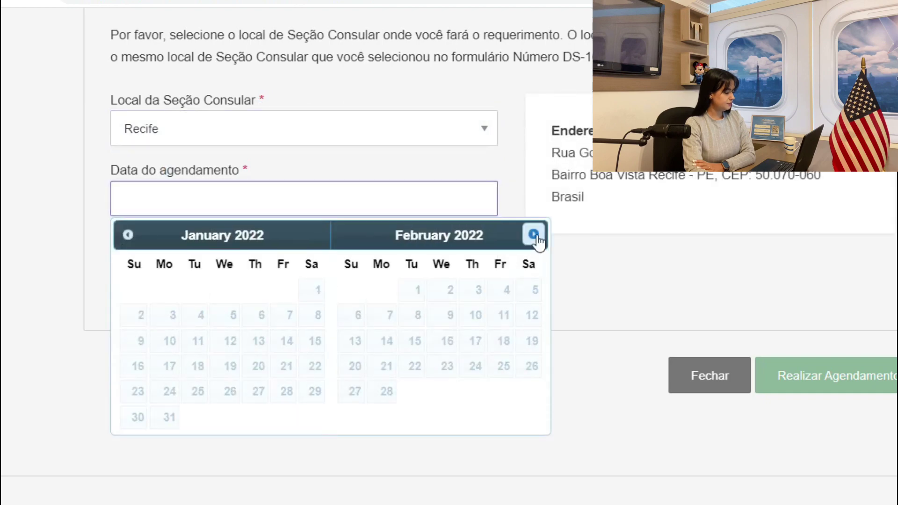
pyautogui.click(535, 238)
pyautogui.click(535, 239)
pyautogui.click(536, 239)
pyautogui.click(536, 238)
pyautogui.click(534, 236)
pyautogui.click(534, 235)
pyautogui.click(534, 235)
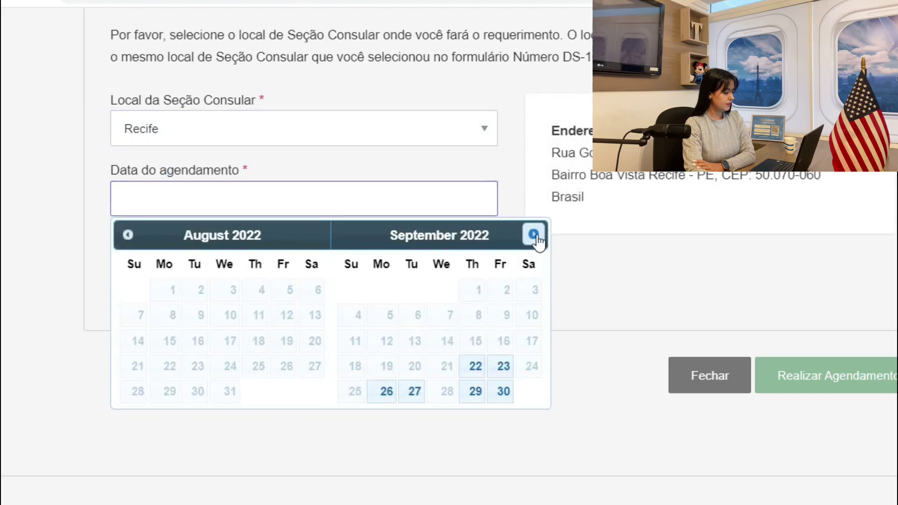
pyautogui.click(534, 235)
pyautogui.click(129, 236)
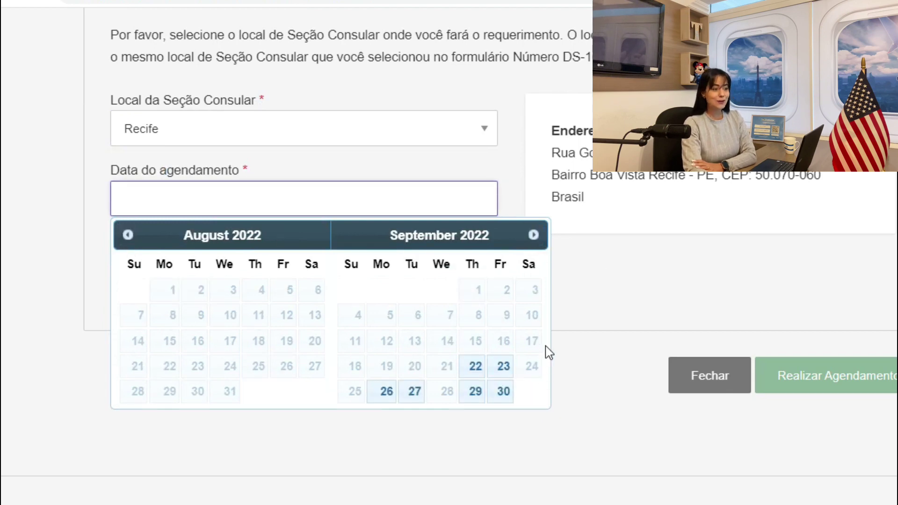
# - Choose Rio de Janeiro as the consular section and examine its available appointment dates from October 2021 through August 2023
pyautogui.click(152, 124)
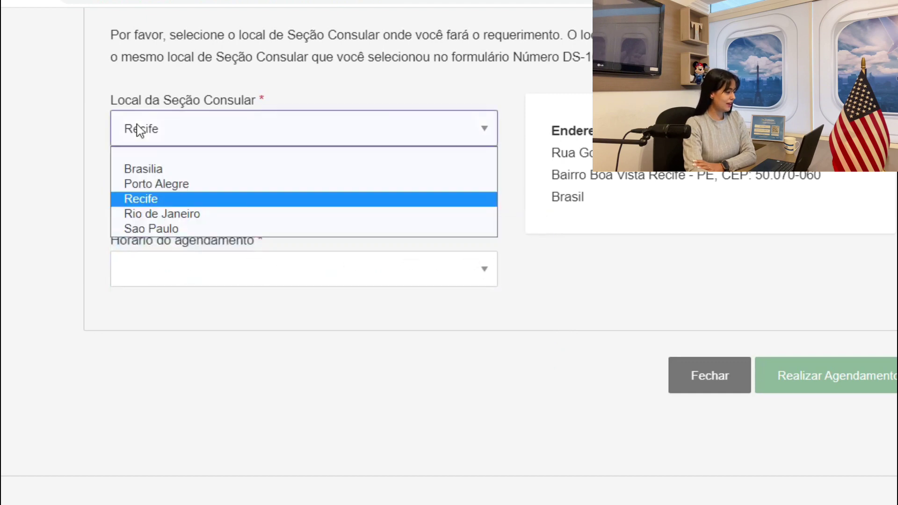
pyautogui.click(173, 212)
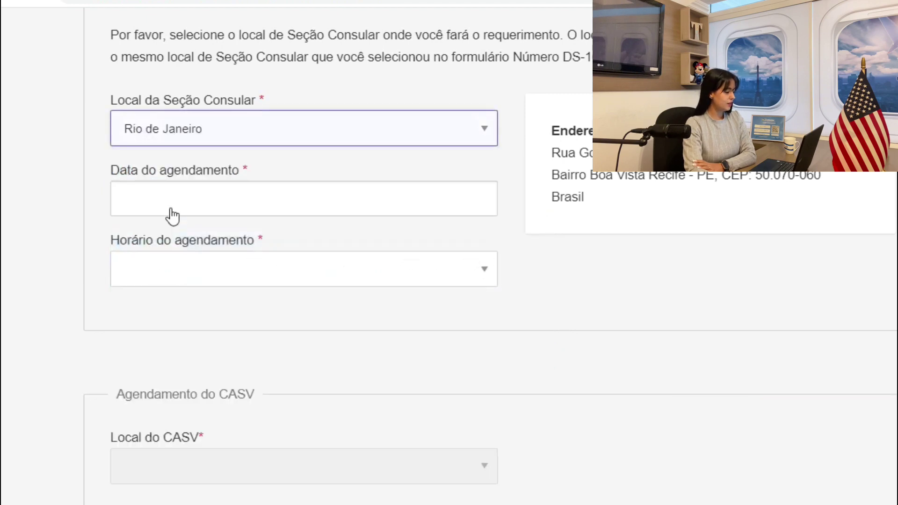
pyautogui.click(269, 203)
pyautogui.click(533, 235)
pyautogui.click(533, 234)
pyautogui.click(534, 236)
pyautogui.click(534, 235)
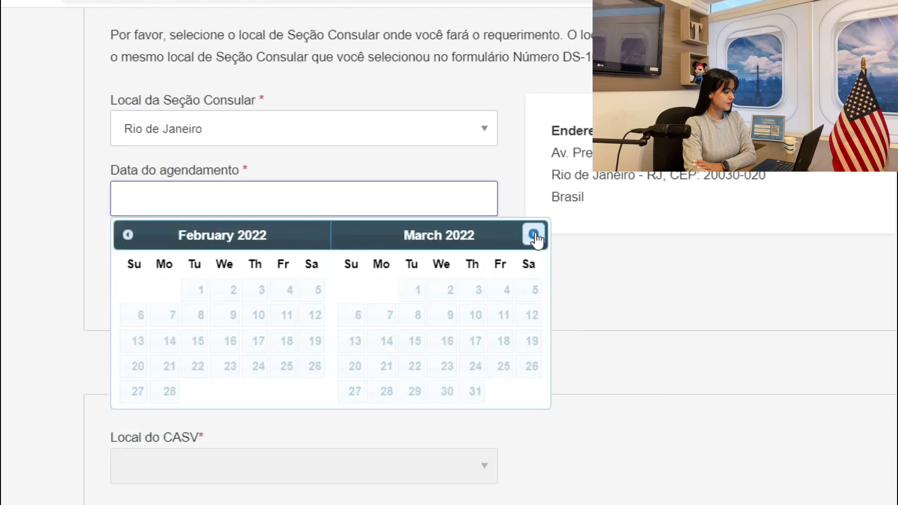
pyautogui.click(533, 236)
pyautogui.click(534, 235)
pyautogui.click(533, 235)
pyautogui.click(533, 235)
pyautogui.click(533, 236)
pyautogui.click(534, 236)
pyautogui.click(533, 235)
pyautogui.click(533, 236)
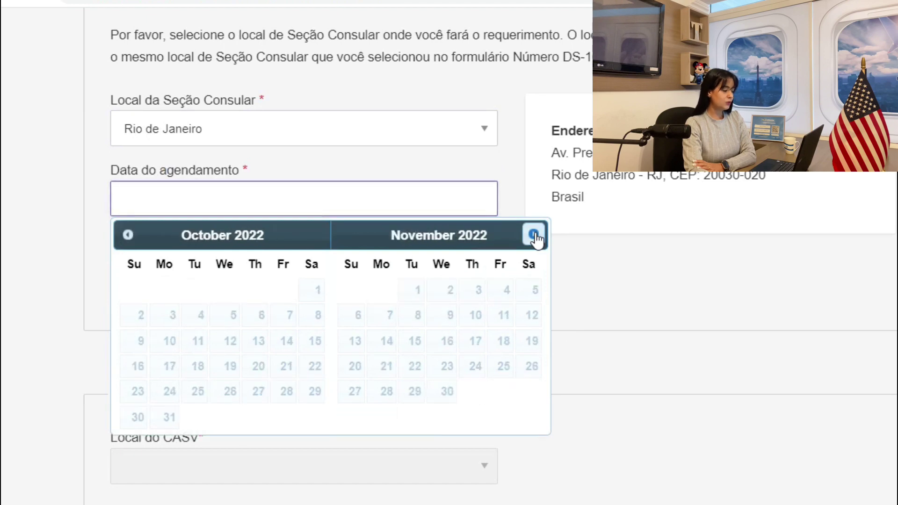
pyautogui.click(534, 236)
pyautogui.click(533, 235)
pyautogui.click(534, 235)
pyautogui.click(533, 235)
pyautogui.click(534, 236)
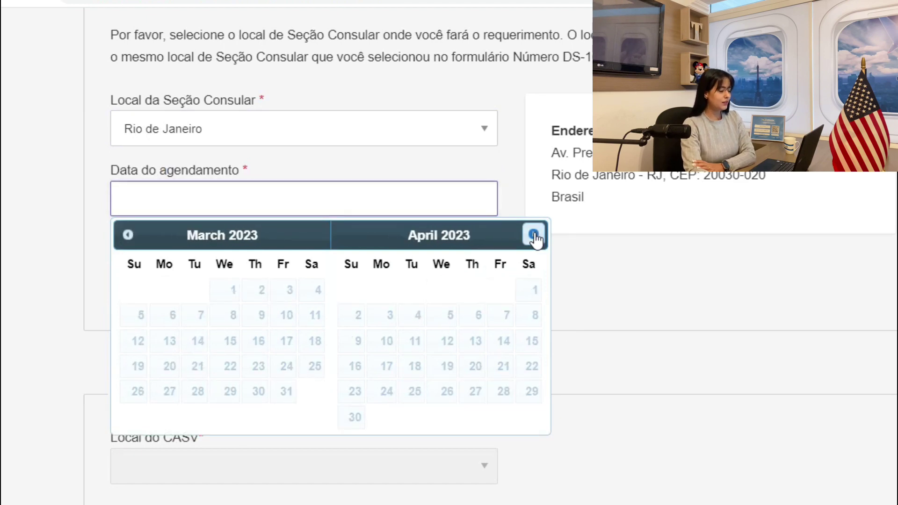
pyautogui.click(534, 235)
pyautogui.click(533, 235)
pyautogui.click(533, 236)
pyautogui.click(534, 236)
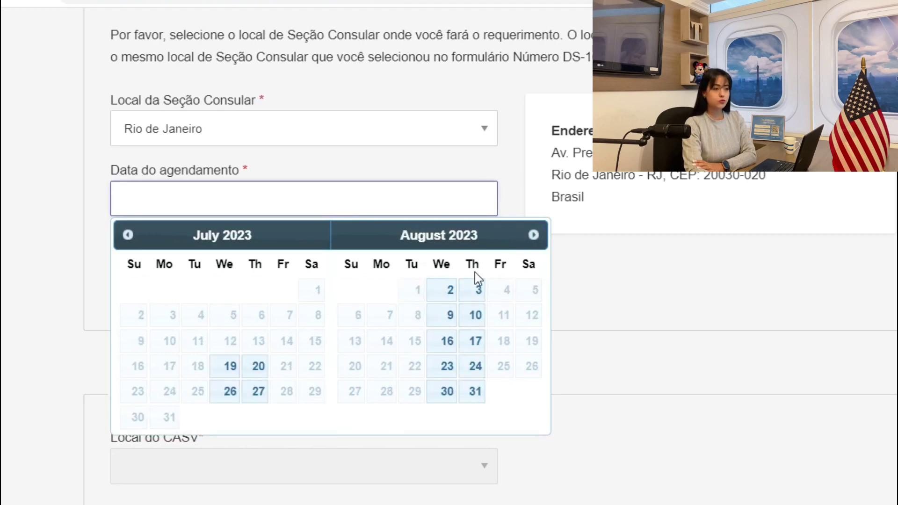
# - Choose Sao Paulo as the consular section and examine its available appointment dates from October 2021 through November 2022
pyautogui.click(223, 139)
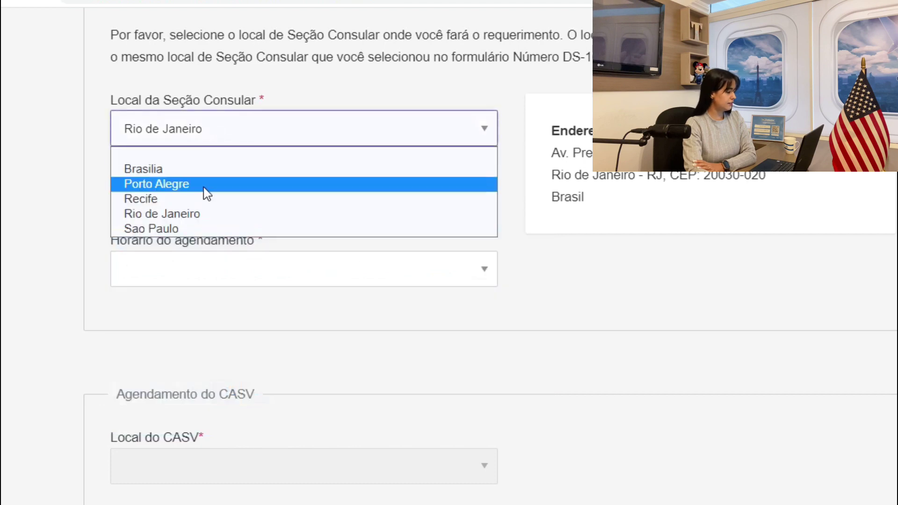
pyautogui.click(184, 226)
pyautogui.click(278, 199)
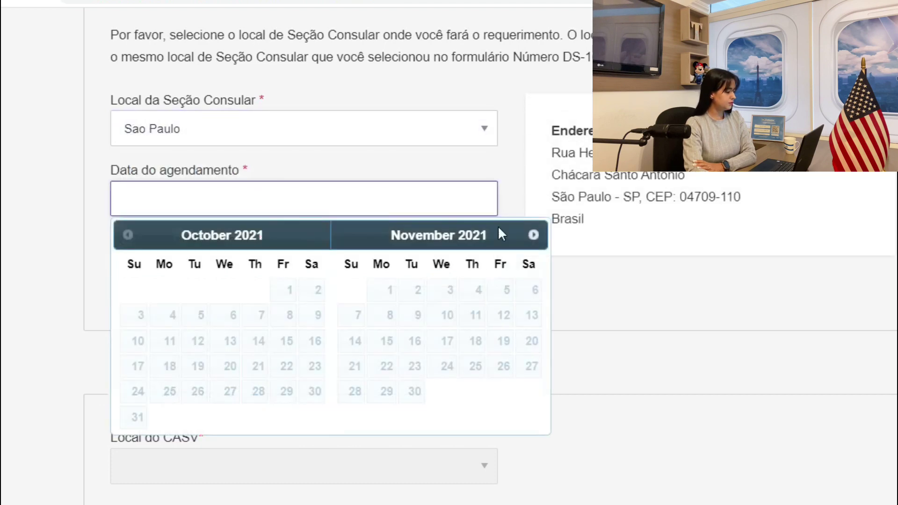
pyautogui.click(534, 234)
pyautogui.click(533, 235)
pyautogui.click(533, 235)
pyautogui.click(533, 235)
pyautogui.click(533, 235)
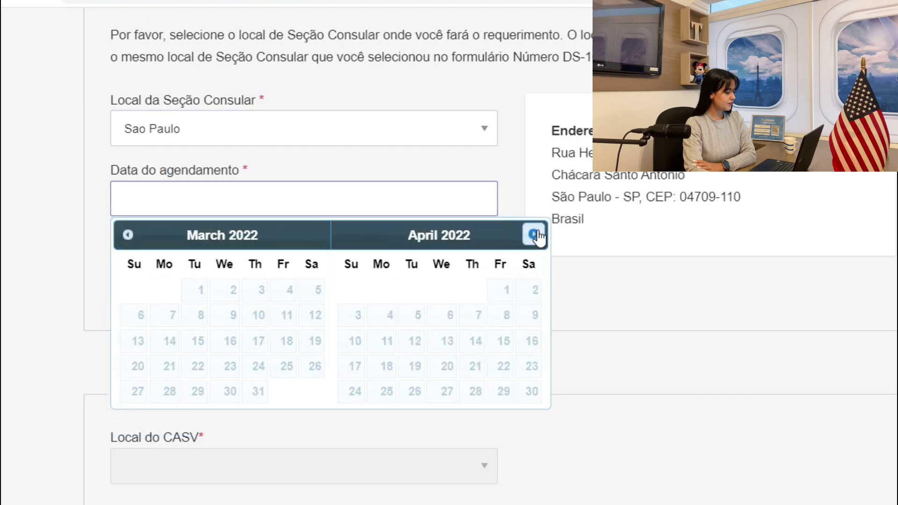
pyautogui.click(533, 235)
pyautogui.click(534, 235)
pyautogui.click(534, 235)
pyautogui.click(533, 234)
pyautogui.click(534, 235)
pyautogui.click(533, 235)
pyautogui.click(534, 235)
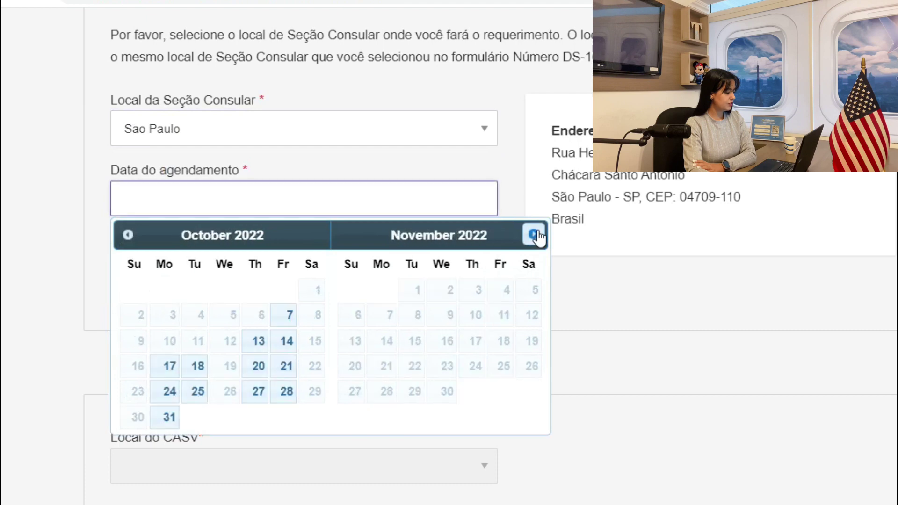
pyautogui.click(127, 235)
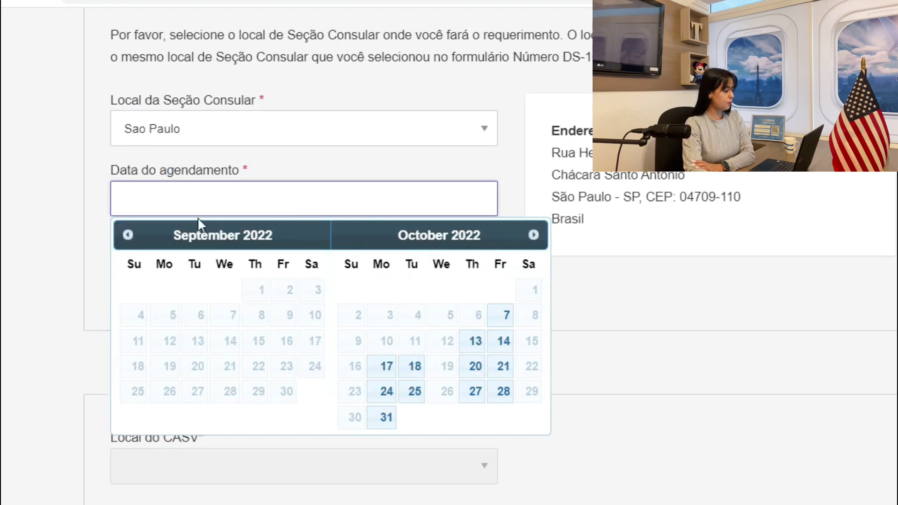
pyautogui.click(34, 267)
pyautogui.scroll(2, 90, 254)
pyautogui.scroll(-4, 178, 274)
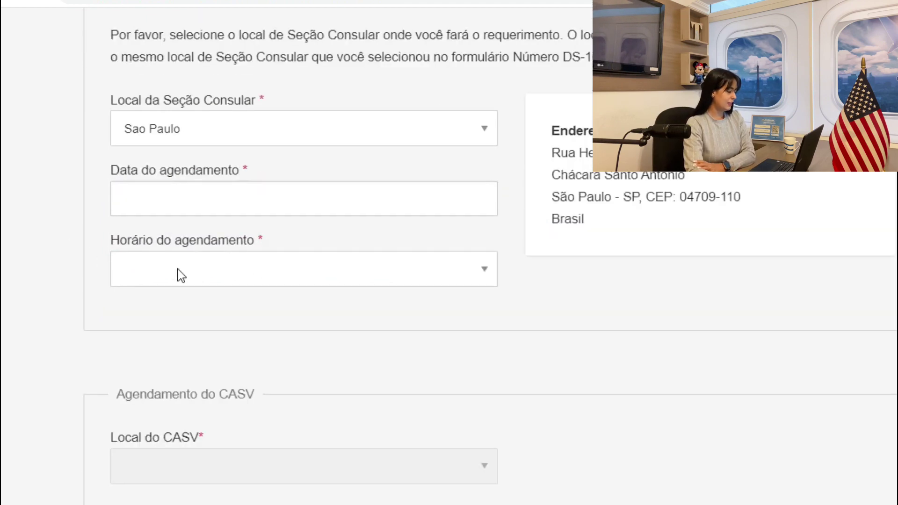
pyautogui.scroll(8, 260, 299)
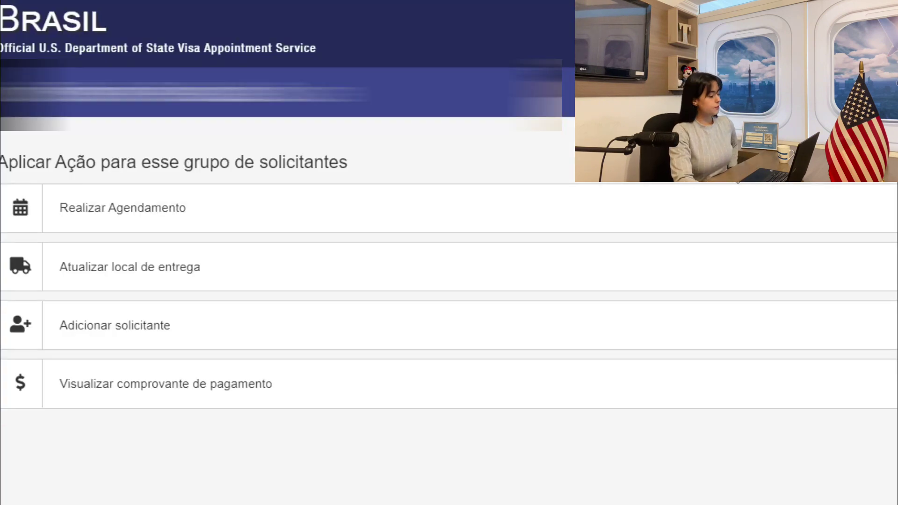
# - Start scheduling from the applicant group's actions page and examine Brasilia's available consular appointment dates through November 2022
pyautogui.click(136, 223)
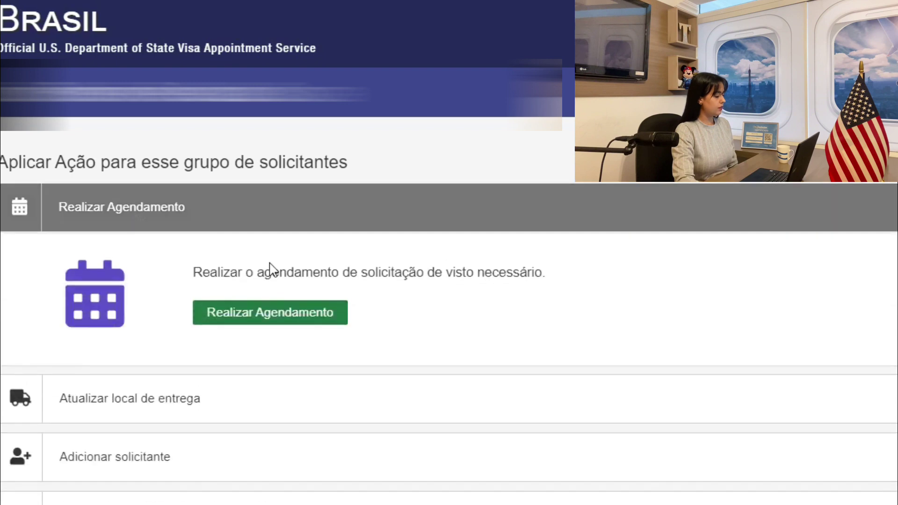
pyautogui.click(274, 311)
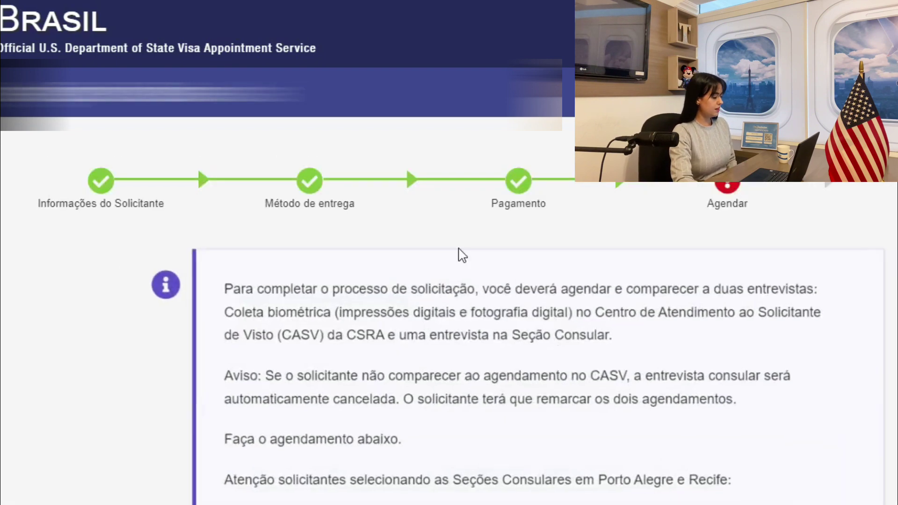
pyautogui.scroll(-10, 459, 255)
pyautogui.click(468, 201)
pyautogui.click(532, 235)
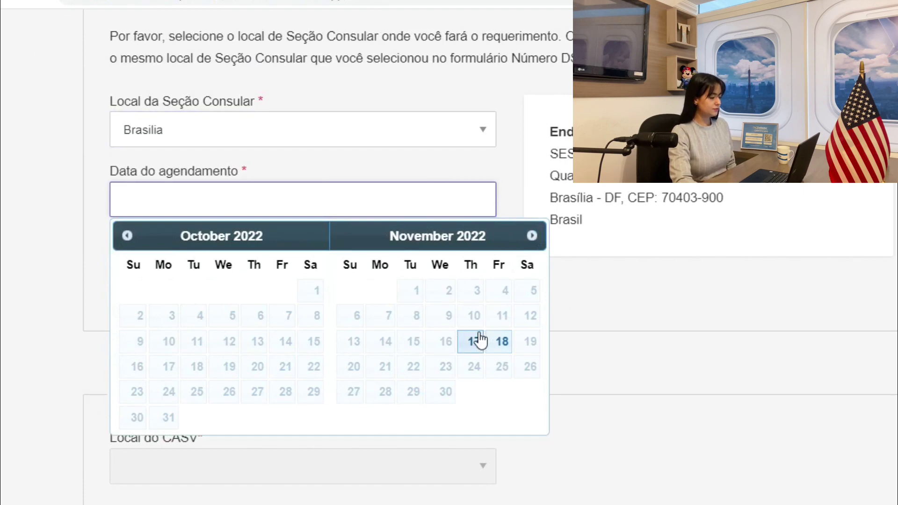
# - Switch the consular section to Porto Alegre and examine its available appointment dates through January 2023
pyautogui.click(141, 140)
pyautogui.click(164, 184)
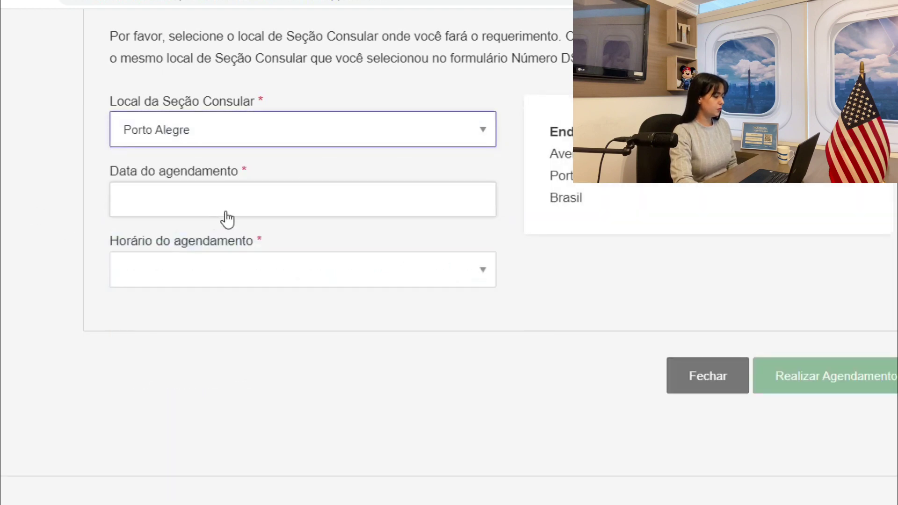
pyautogui.click(224, 206)
pyautogui.click(533, 236)
pyautogui.click(532, 237)
pyautogui.click(532, 237)
pyautogui.click(532, 236)
pyautogui.doubleClick(532, 236)
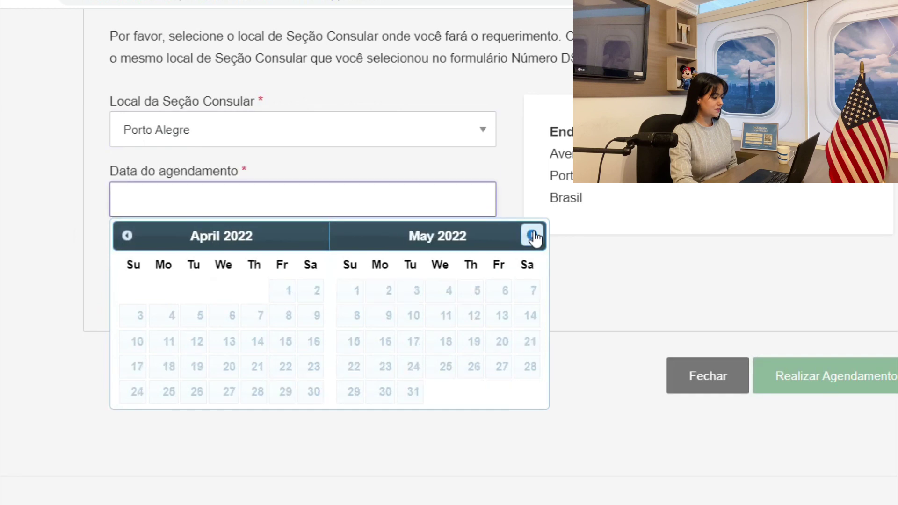
pyautogui.doubleClick(532, 236)
pyautogui.tripleClick(532, 236)
pyautogui.doubleClick(532, 236)
pyautogui.click(532, 237)
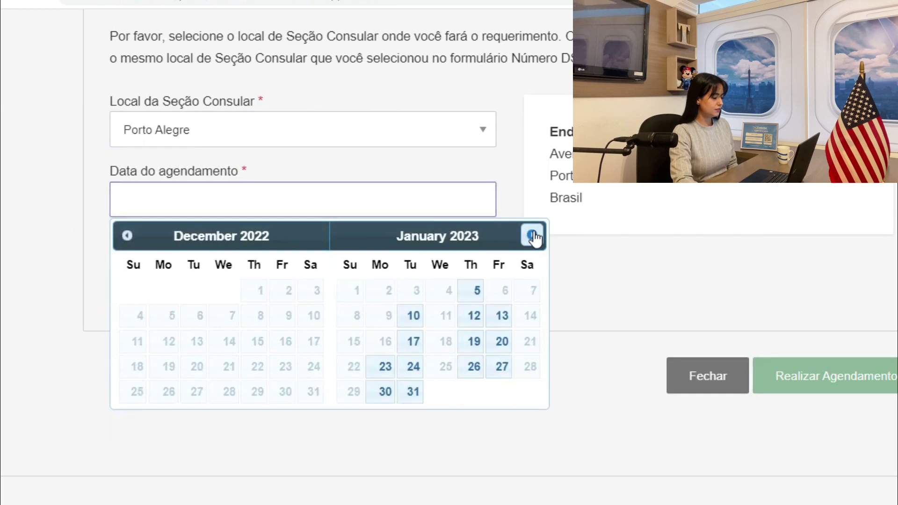
# - Switch the consular section to Recife and examine its available appointment dates from October 2021 through September 2022
pyautogui.click(532, 237)
pyautogui.click(208, 150)
pyautogui.click(180, 201)
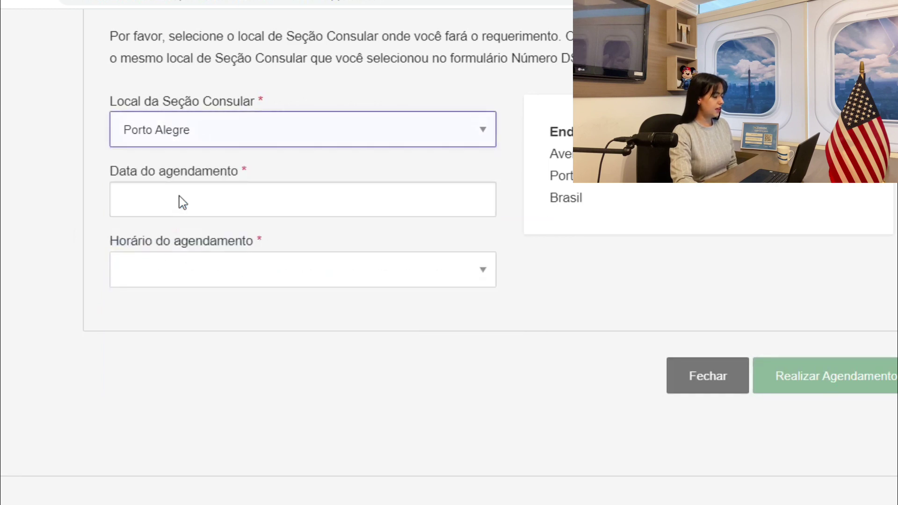
pyautogui.click(477, 207)
pyautogui.doubleClick(532, 236)
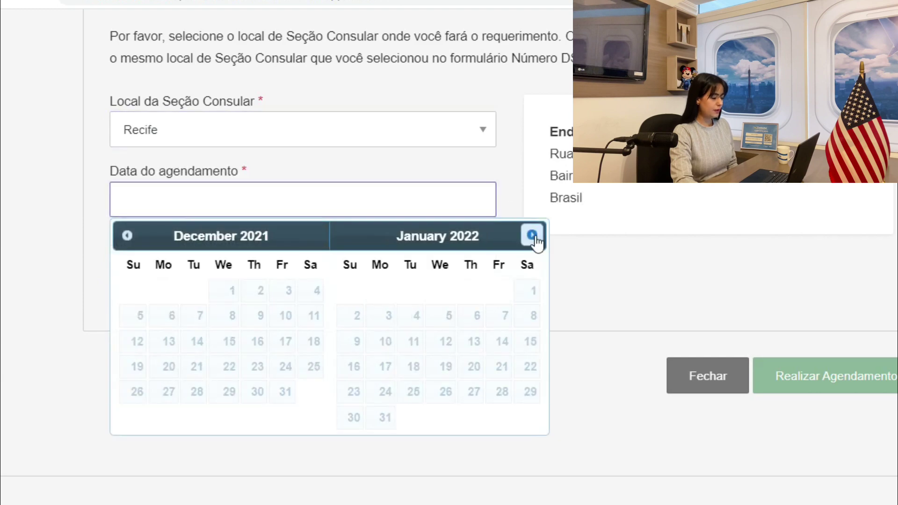
pyautogui.tripleClick(532, 236)
pyautogui.doubleClick(532, 236)
pyautogui.doubleClick(533, 236)
pyautogui.click(533, 236)
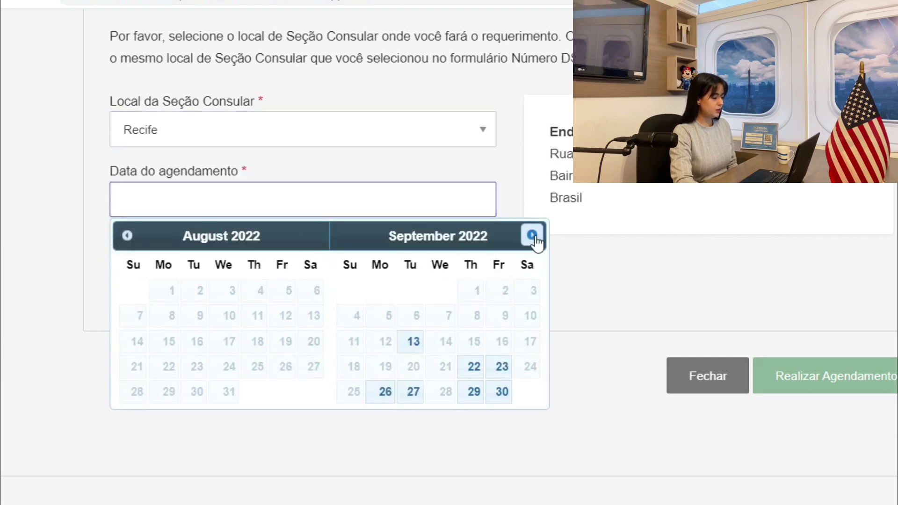
pyautogui.click(532, 236)
# - Choose Rio de Janeiro as the consular section and check its appointment dates for October and November 2021
pyautogui.click(190, 133)
pyautogui.click(234, 213)
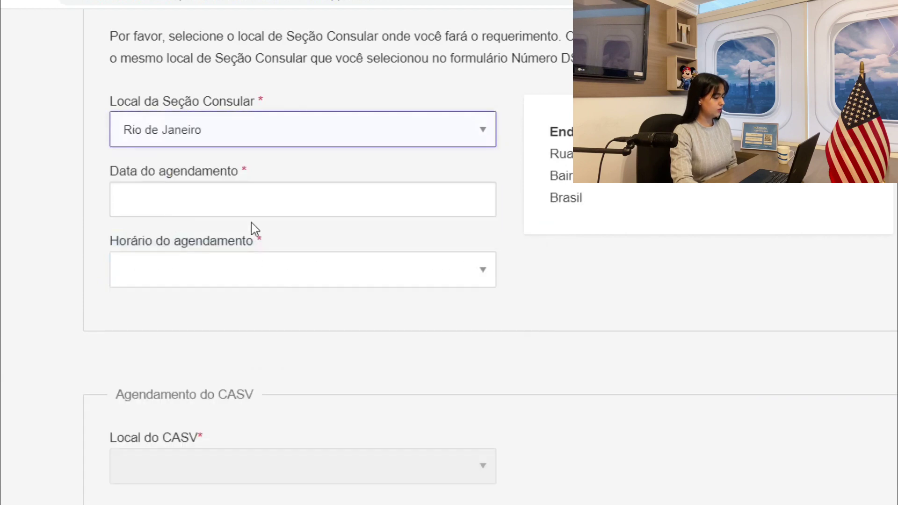
pyautogui.click(468, 209)
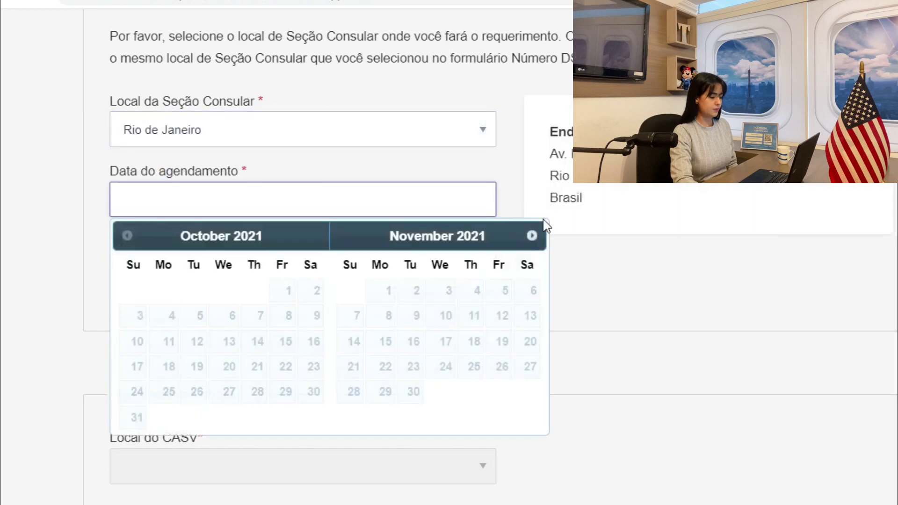
# - Switch the consular section to Sao Paulo and examine its available appointment dates from October 2021 through October 2022
pyautogui.click(198, 121)
pyautogui.click(180, 229)
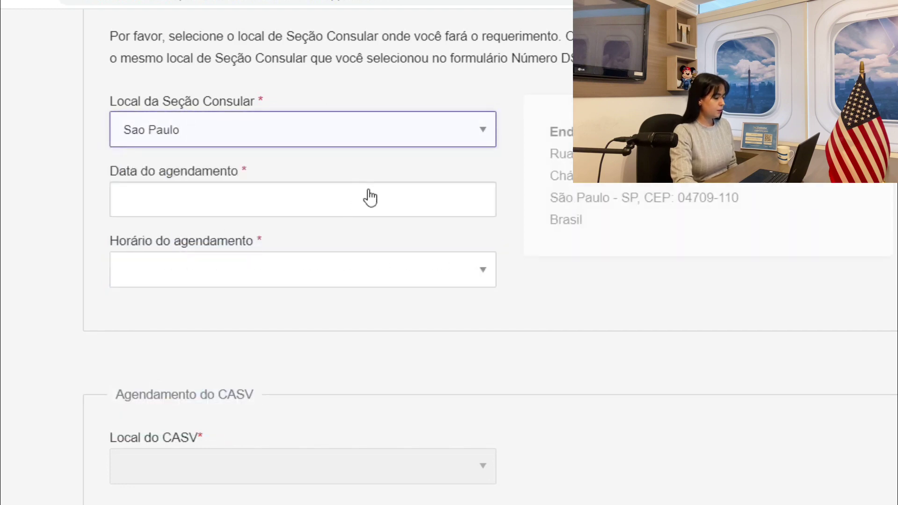
pyautogui.click(370, 199)
pyautogui.click(532, 236)
pyautogui.click(533, 236)
pyautogui.click(533, 236)
pyautogui.click(533, 236)
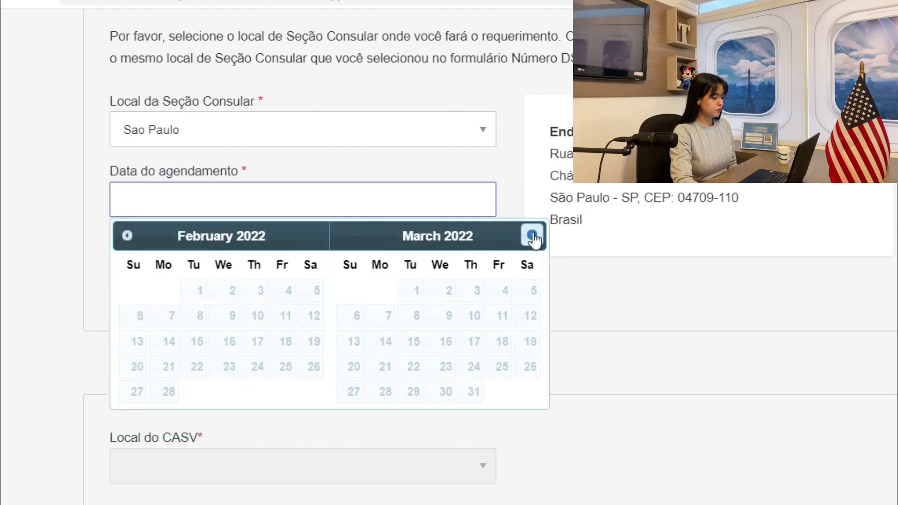
pyautogui.click(533, 236)
pyautogui.click(532, 236)
pyautogui.click(532, 236)
pyautogui.click(532, 236)
pyautogui.click(533, 237)
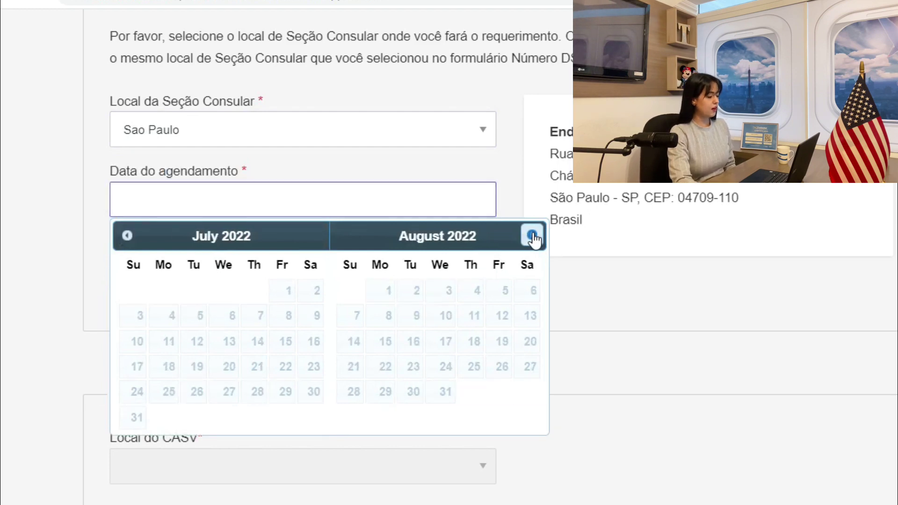
pyautogui.click(533, 236)
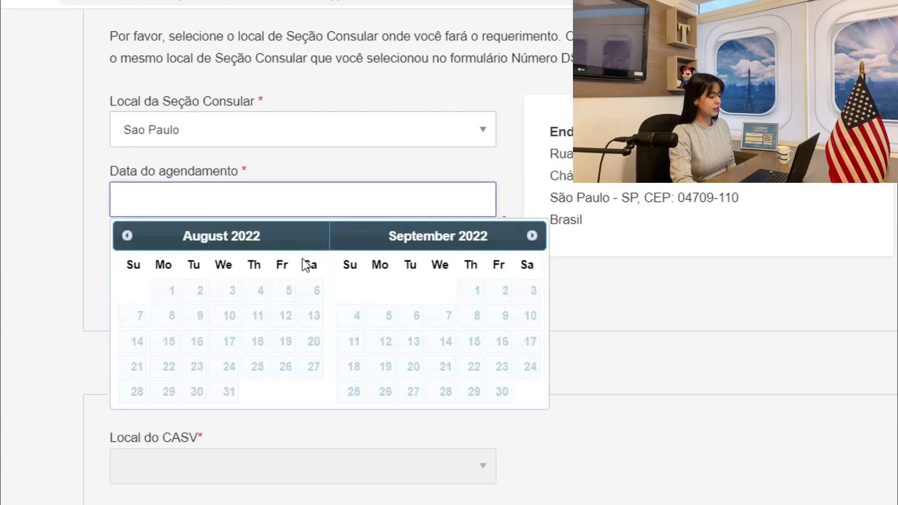
pyautogui.click(533, 236)
pyautogui.click(532, 236)
pyautogui.click(127, 236)
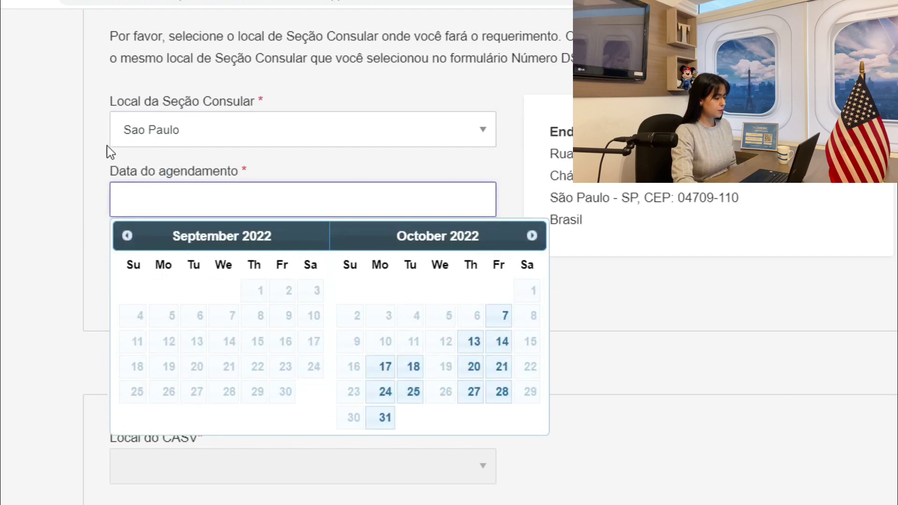
# - Choose Brasilia as the consular section and set the interview date to 2022-11-17
pyautogui.click(187, 135)
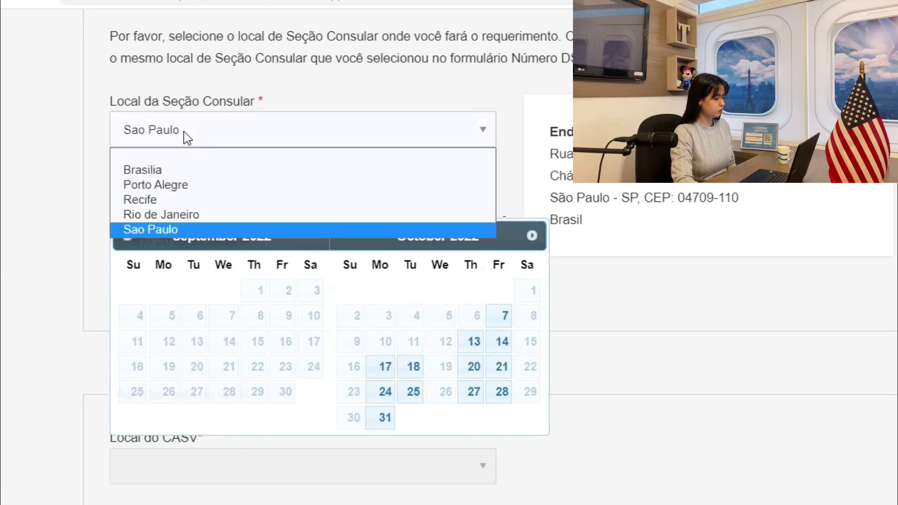
pyautogui.click(146, 170)
pyautogui.click(369, 203)
pyautogui.click(531, 237)
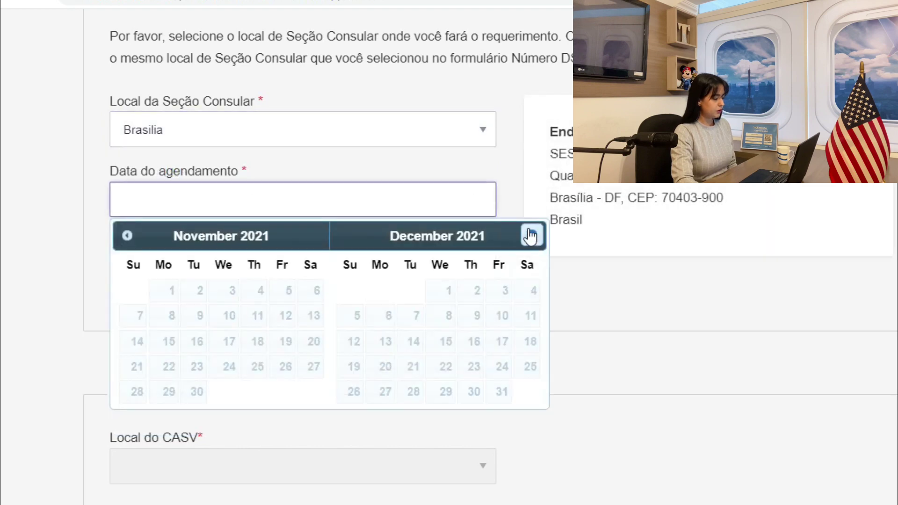
pyautogui.tripleClick(531, 236)
pyautogui.tripleClick(531, 236)
pyautogui.doubleClick(531, 236)
pyautogui.doubleClick(531, 236)
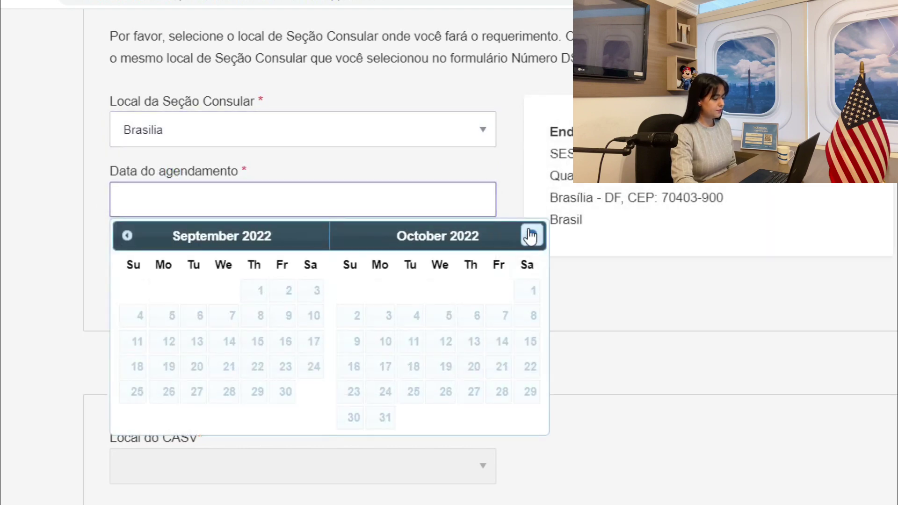
pyautogui.click(531, 237)
pyautogui.click(470, 342)
pyautogui.scroll(-2, 90, 256)
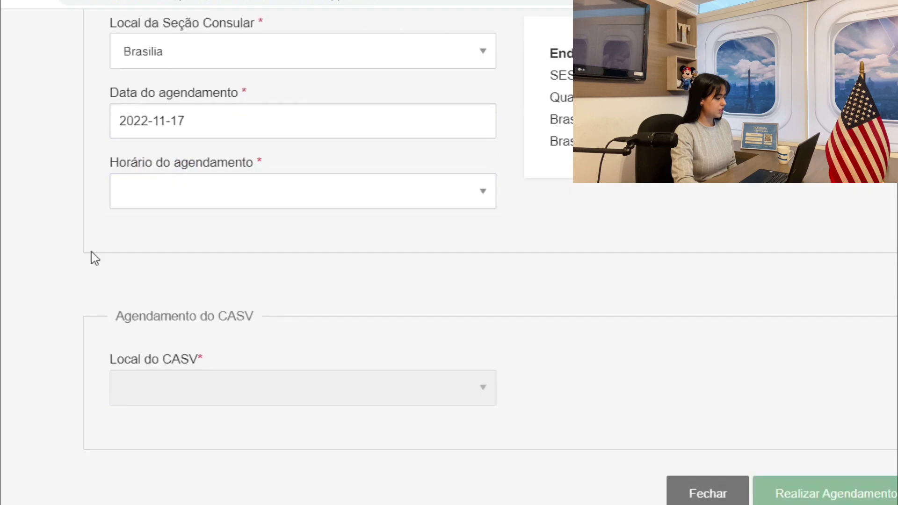
# - Set the consular interview time to 08:30
pyautogui.click(163, 198)
pyautogui.click(162, 232)
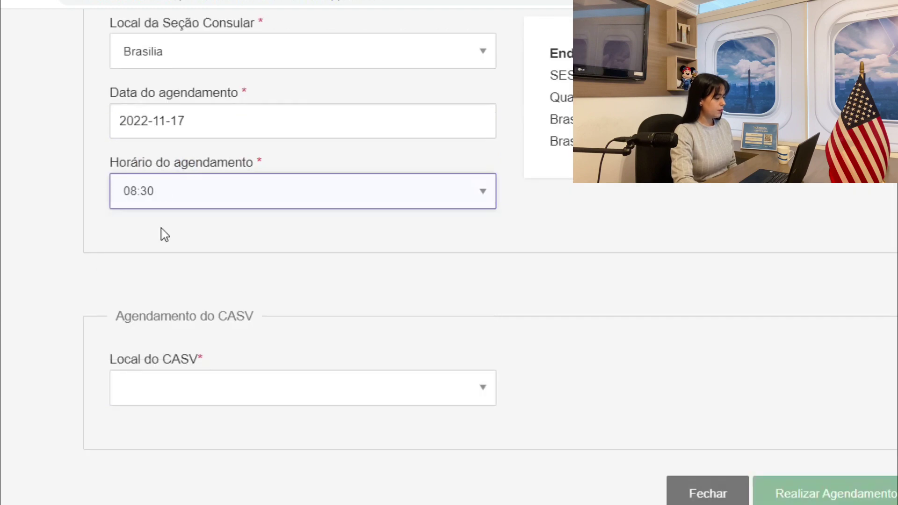
pyautogui.click(190, 192)
pyautogui.click(183, 231)
pyautogui.scroll(4, 4, 221)
pyautogui.scroll(-2, 9, 226)
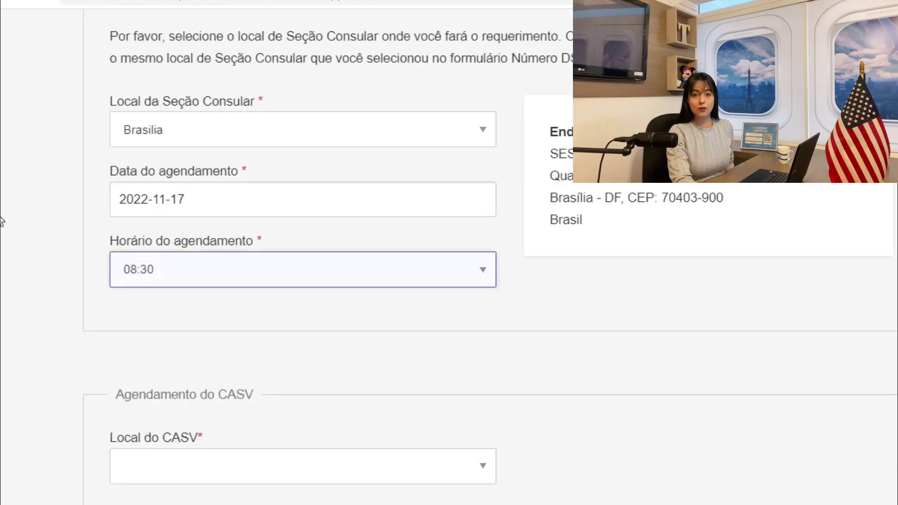
# - Choose Brasilia ASC as the CASV location and check it against the consular interview details
pyautogui.scroll(-4, 5, 244)
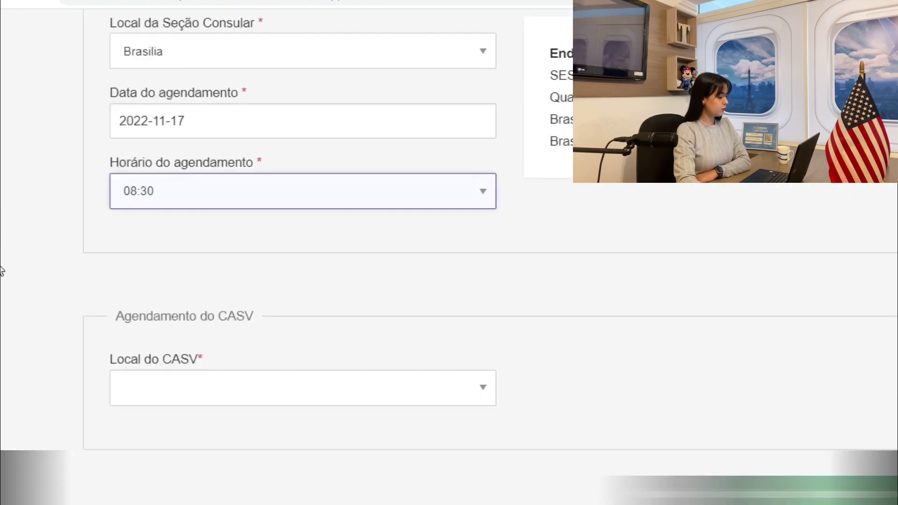
pyautogui.scroll(-2, 9, 264)
pyautogui.click(327, 234)
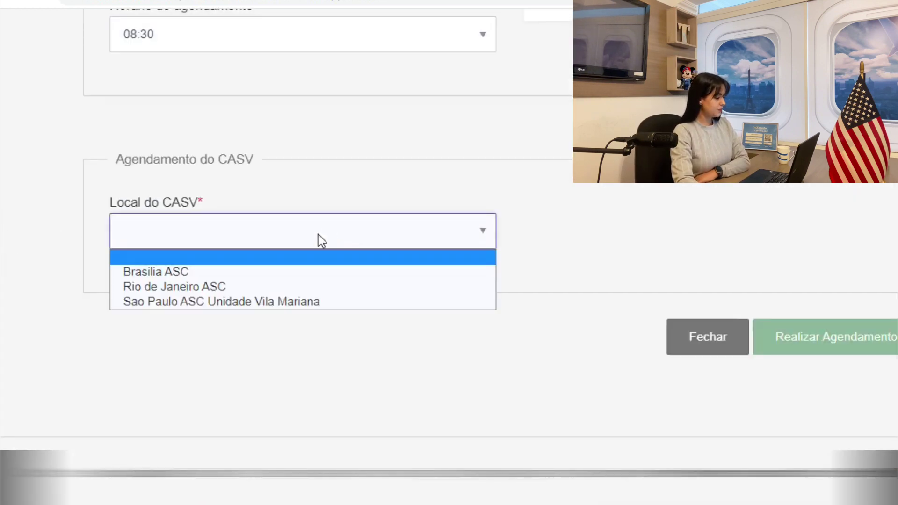
pyautogui.click(192, 273)
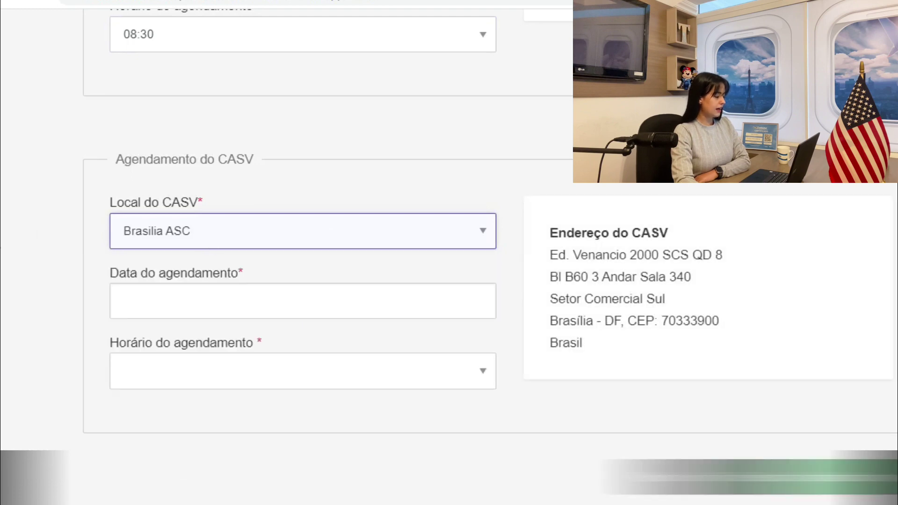
pyautogui.scroll(2, 78, 248)
pyautogui.scroll(2, 80, 287)
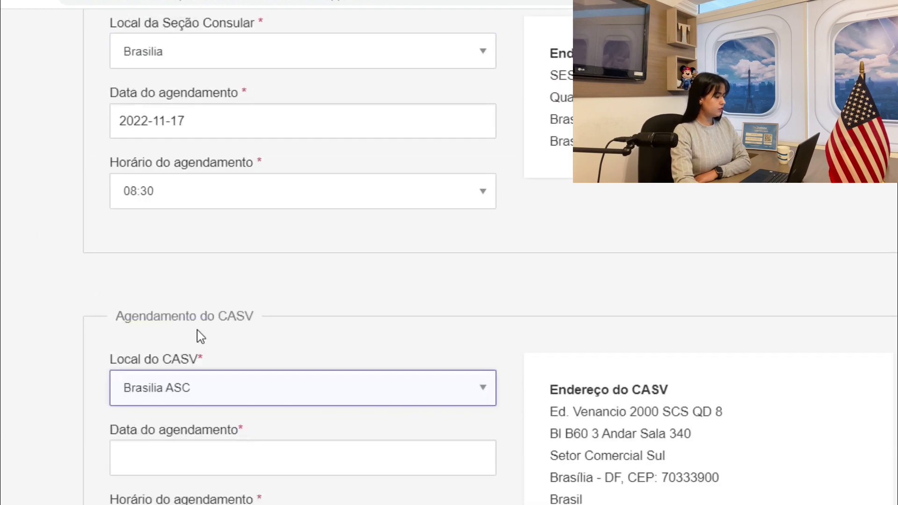
pyautogui.scroll(2, 206, 181)
# - Examine the available CASV appointment dates at Brasilia ASC from October 2021 through November 2022
pyautogui.scroll(-8, 267, 240)
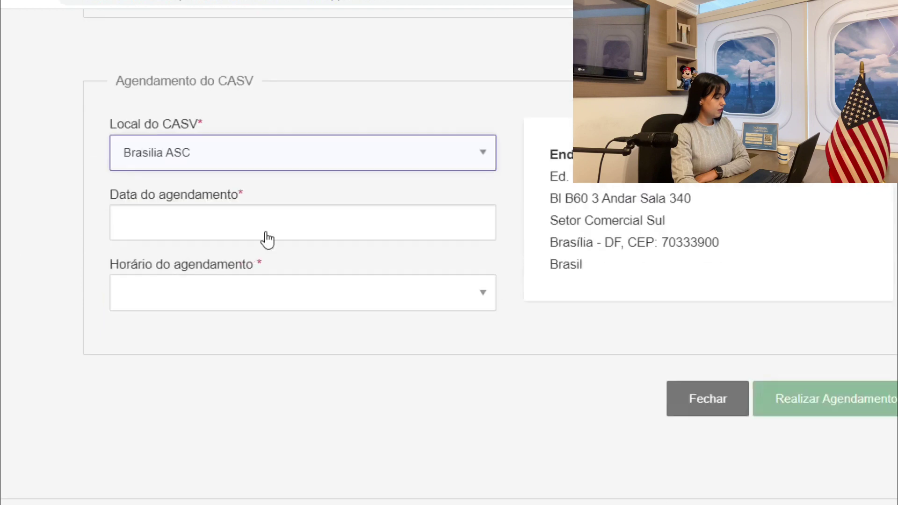
pyautogui.click(343, 237)
pyautogui.click(533, 259)
pyautogui.click(533, 259)
pyautogui.click(532, 258)
pyautogui.click(532, 259)
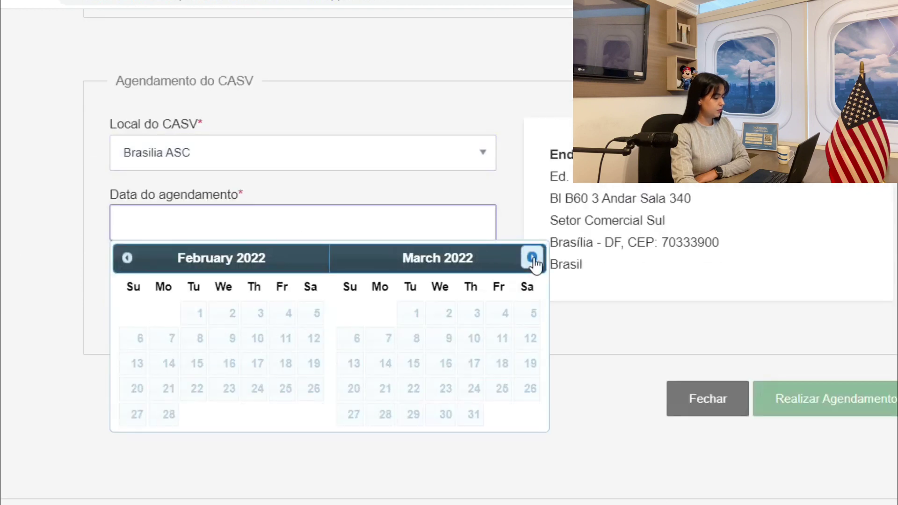
pyautogui.click(533, 258)
pyautogui.click(532, 259)
pyautogui.click(532, 258)
pyautogui.click(532, 258)
pyautogui.click(533, 258)
pyautogui.click(533, 258)
pyautogui.click(533, 258)
pyautogui.click(533, 259)
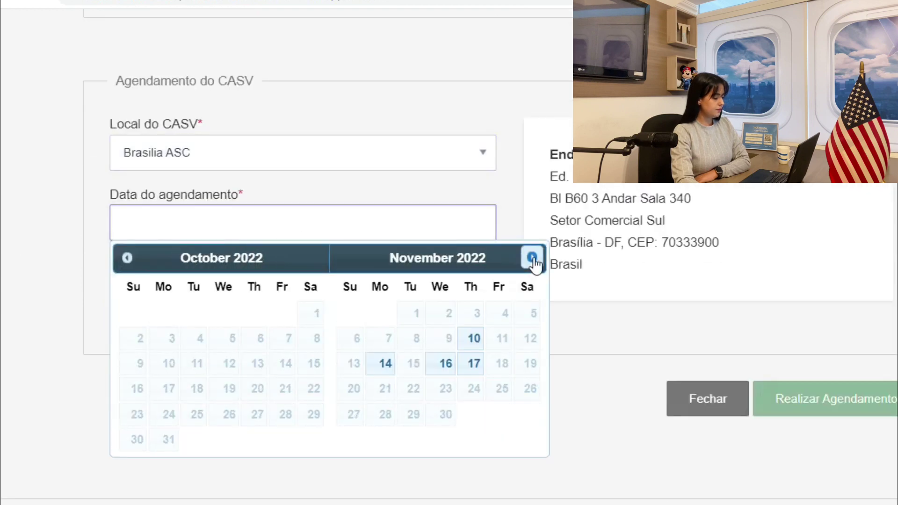
pyautogui.click(533, 259)
pyautogui.click(127, 258)
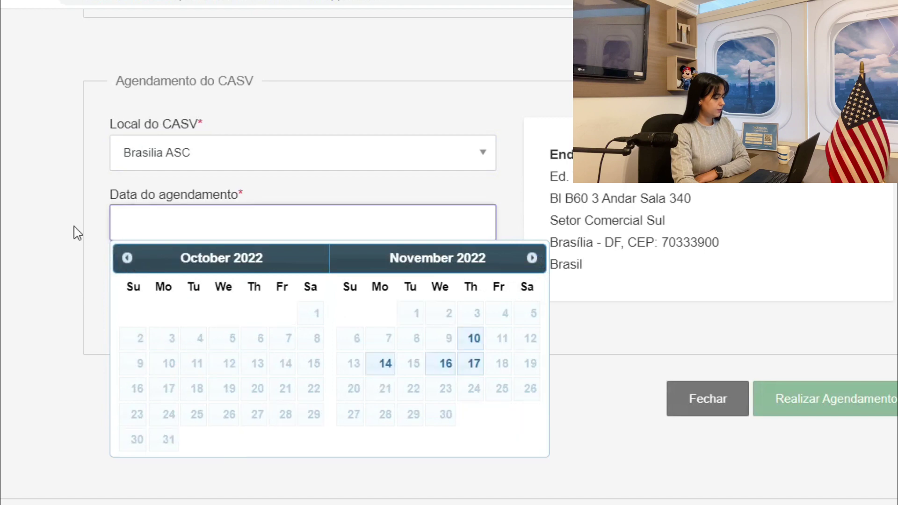
# - Review the time options offered for the Brasilia consular interview on 2022-11-17
pyautogui.scroll(3, 74, 229)
pyautogui.scroll(2, 79, 219)
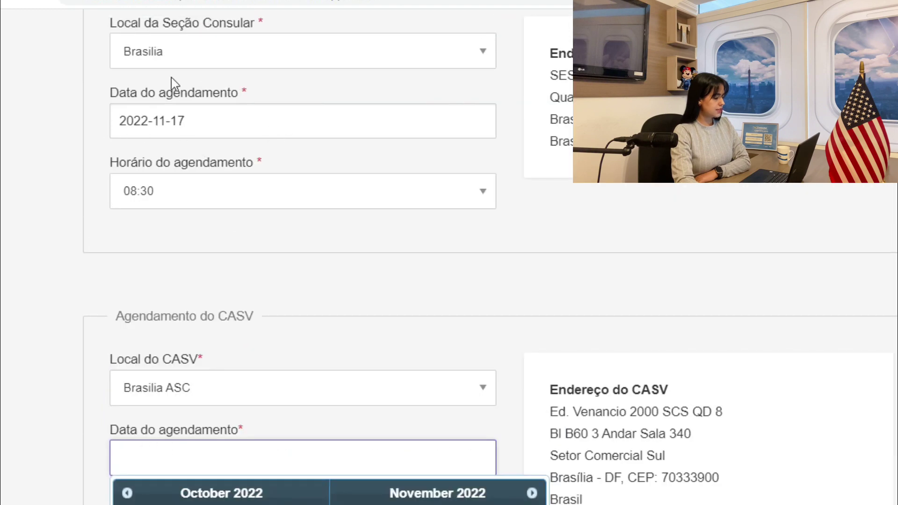
pyautogui.click(207, 190)
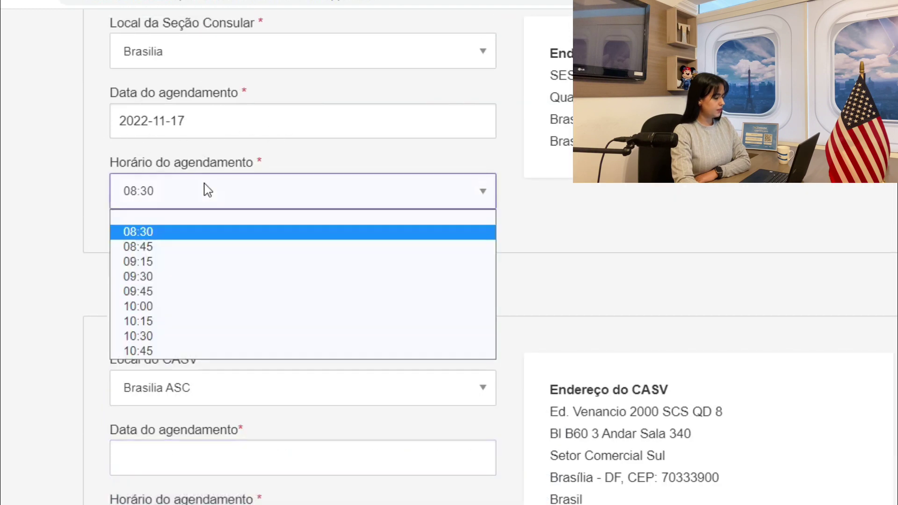
pyautogui.scroll(-5, 179, 249)
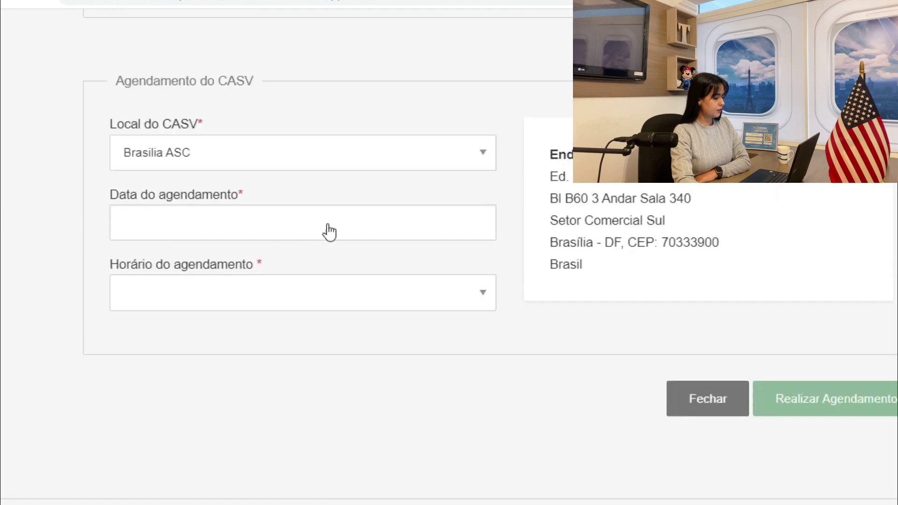
# - Set the CASV appointment at Brasilia ASC to 2022-11-17 at 07:30
pyautogui.click(329, 229)
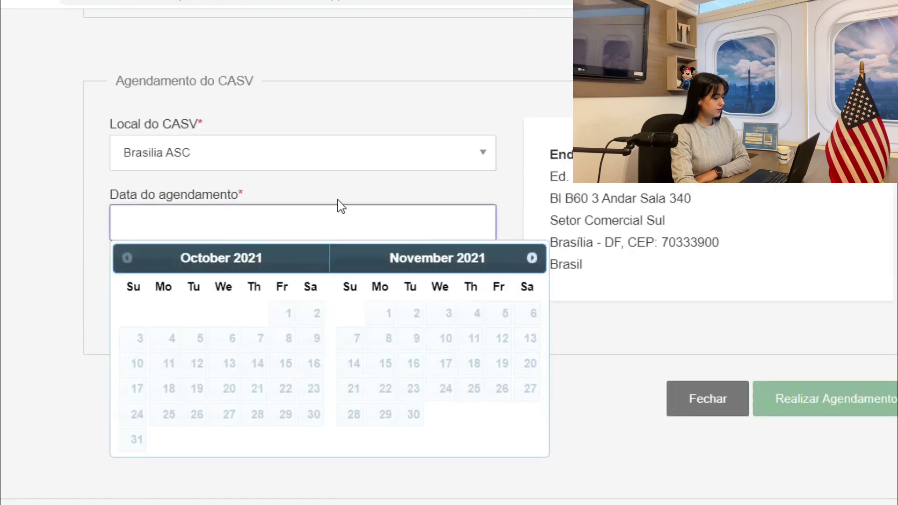
pyautogui.click(528, 261)
pyautogui.click(529, 260)
pyautogui.click(528, 260)
pyautogui.click(529, 260)
pyautogui.click(528, 260)
pyautogui.click(529, 260)
pyautogui.click(529, 261)
pyautogui.click(528, 260)
pyautogui.click(529, 260)
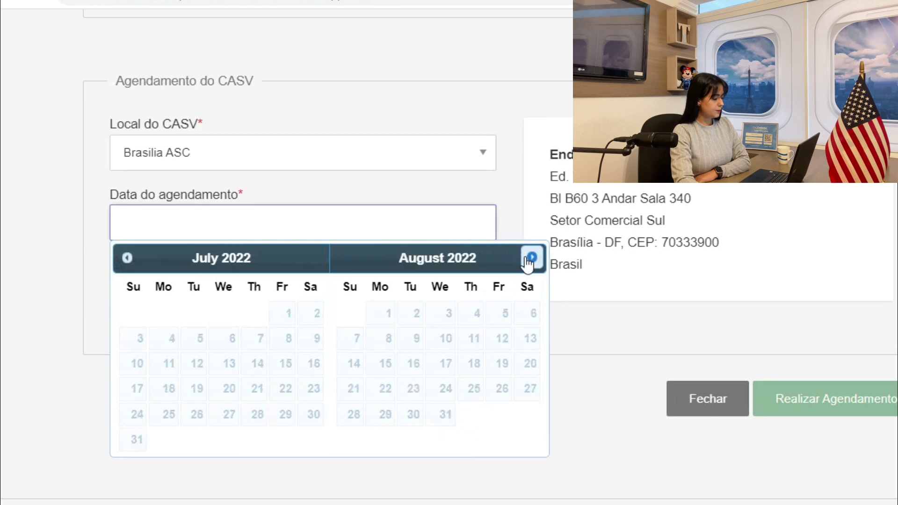
pyautogui.click(529, 260)
pyautogui.click(529, 260)
pyautogui.click(528, 260)
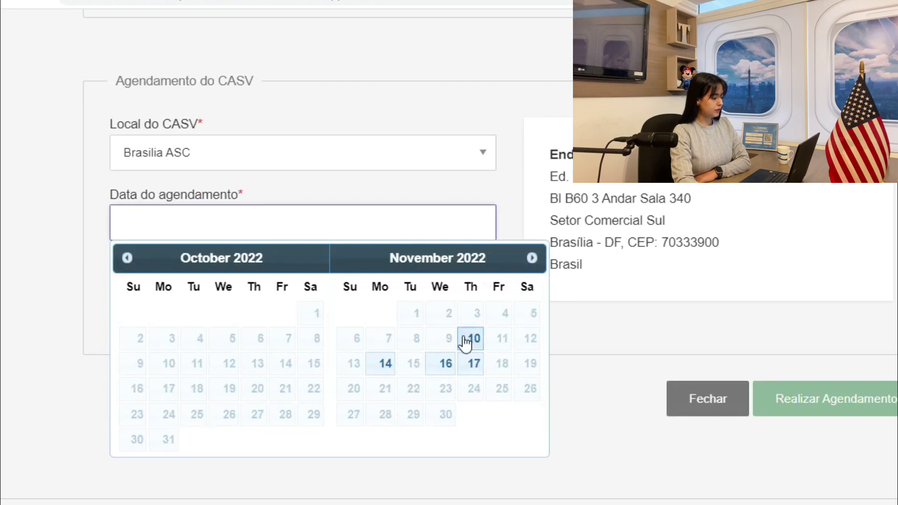
pyautogui.click(474, 365)
pyautogui.click(237, 303)
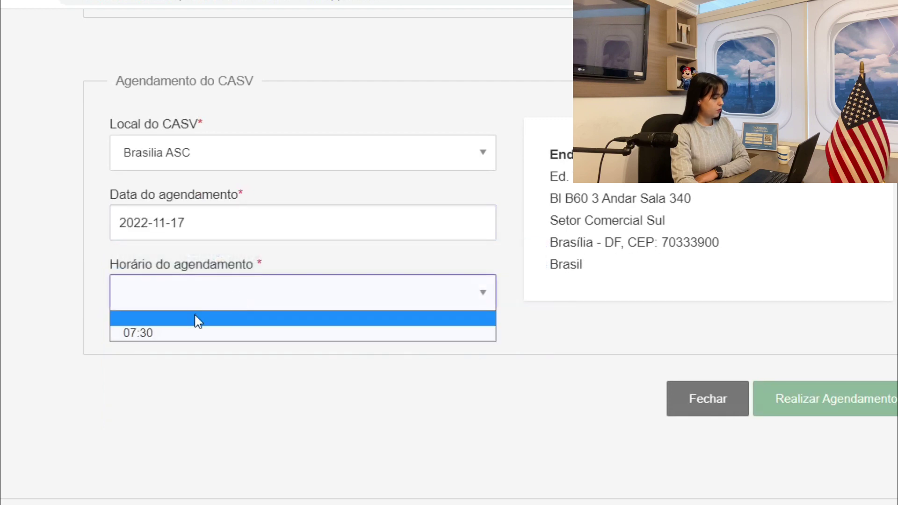
pyautogui.click(189, 333)
# - Change the Brasilia consular interview time to 09:30 and check the CASV appointment fields
pyautogui.scroll(5, 30, 251)
pyautogui.scroll(-3, 285, 286)
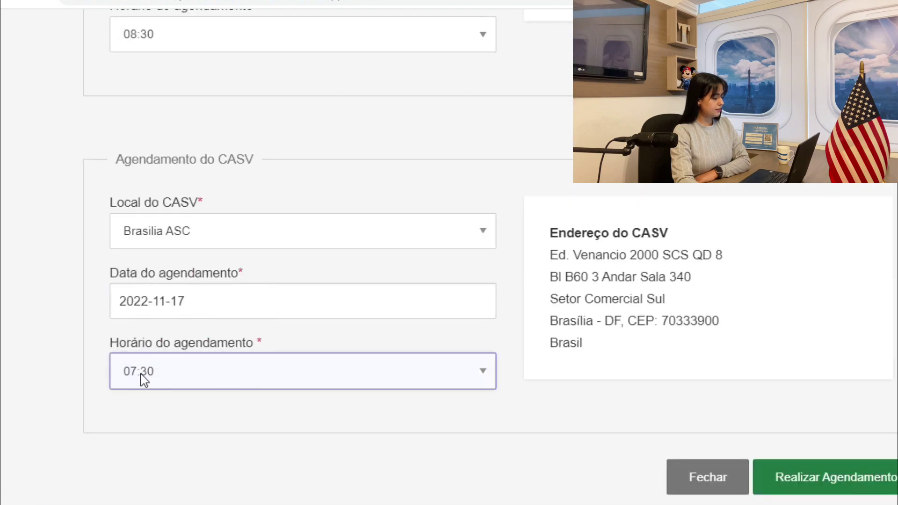
pyautogui.scroll(3, 66, 279)
pyautogui.click(177, 204)
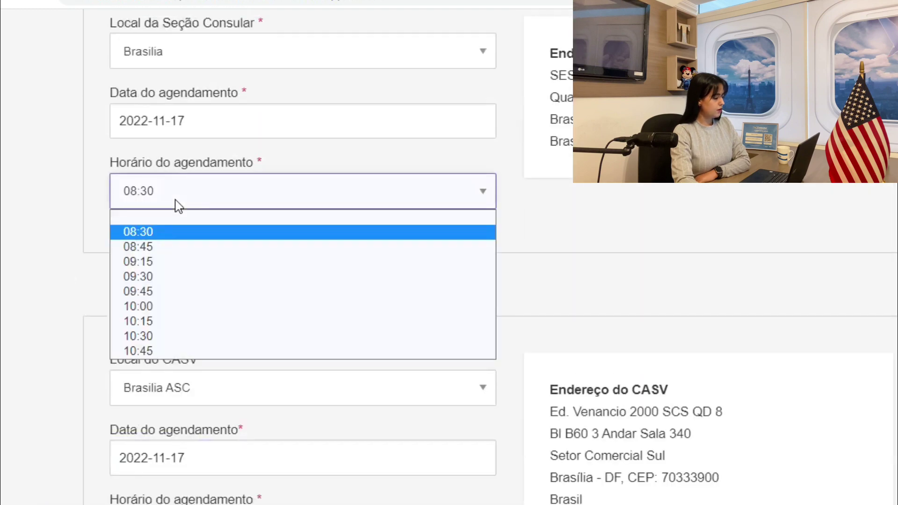
pyautogui.click(150, 274)
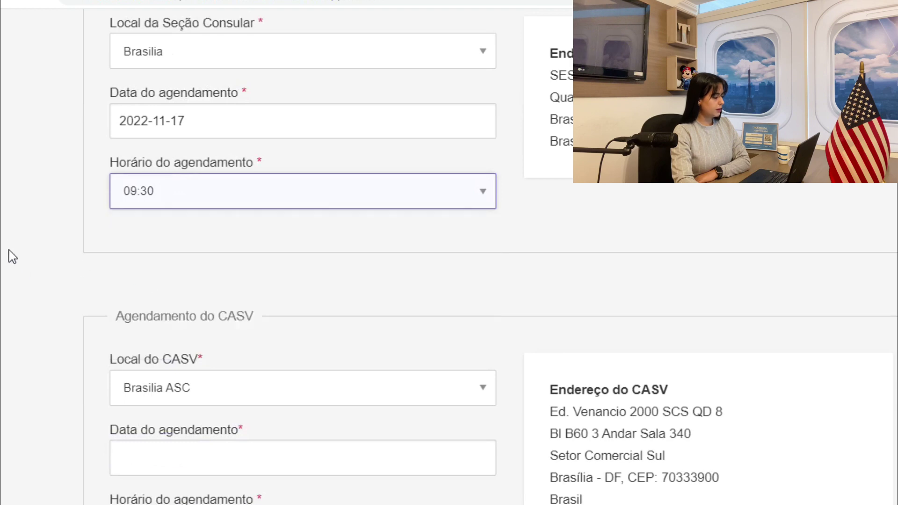
pyautogui.scroll(3, 14, 242)
pyautogui.scroll(-8, 28, 241)
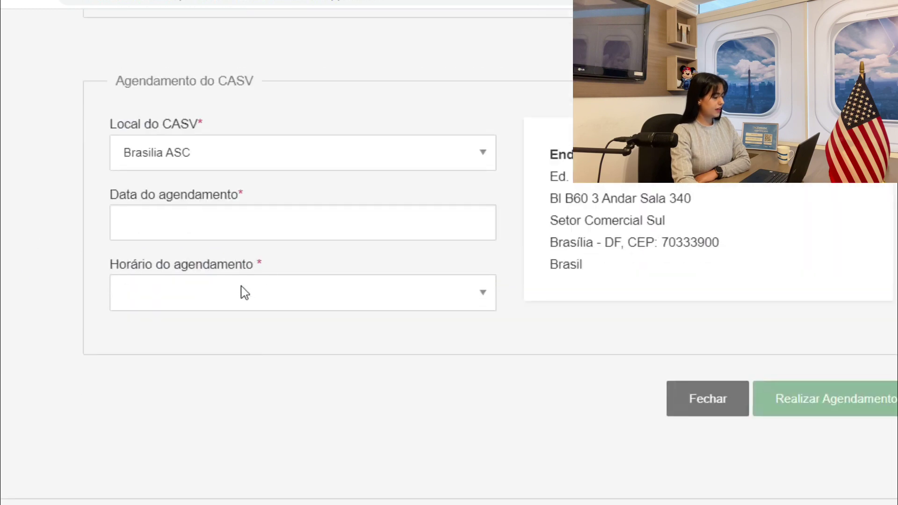
# - Reselect 2022-11-17 as the Brasilia ASC appointment date and 07:30 as its time
pyautogui.click(224, 238)
pyautogui.click(532, 258)
pyautogui.click(532, 258)
pyautogui.click(532, 258)
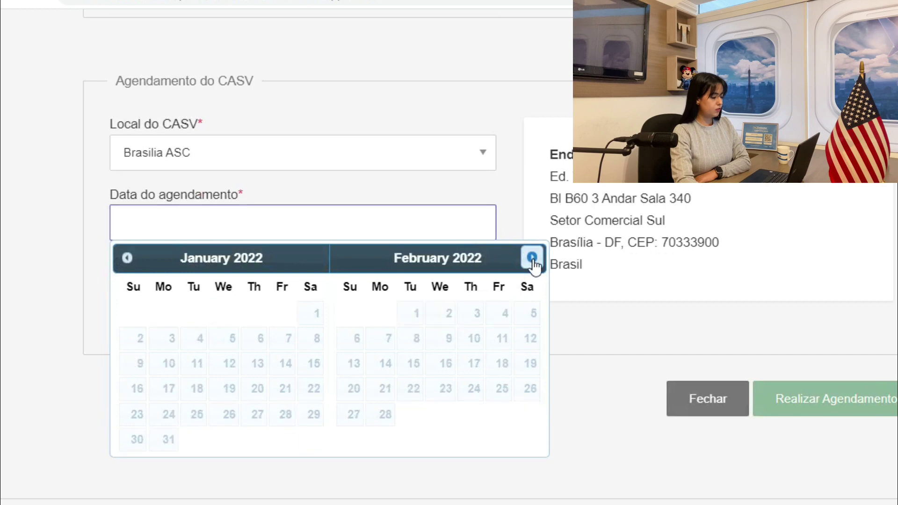
pyautogui.click(532, 258)
pyautogui.click(532, 258)
pyautogui.click(532, 257)
pyautogui.click(532, 258)
pyautogui.click(532, 258)
pyautogui.click(532, 258)
pyautogui.click(532, 257)
pyautogui.click(532, 258)
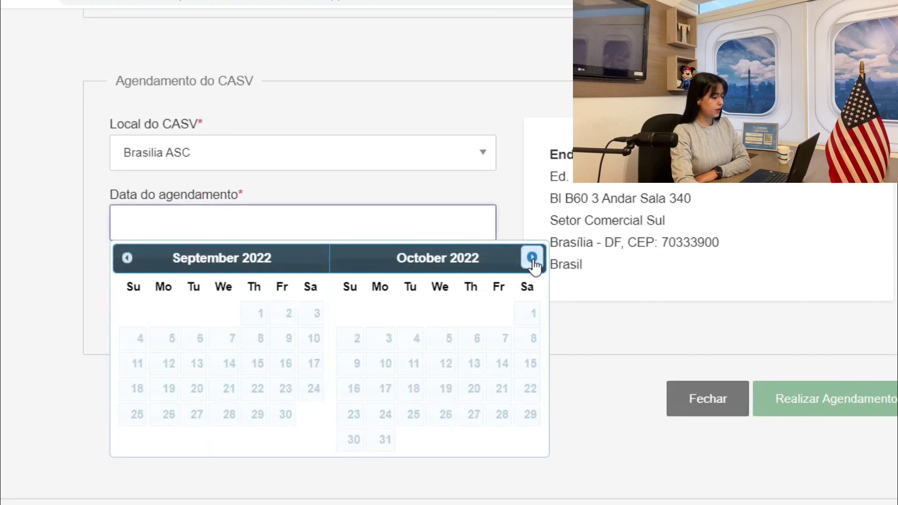
pyautogui.click(532, 258)
pyautogui.click(473, 365)
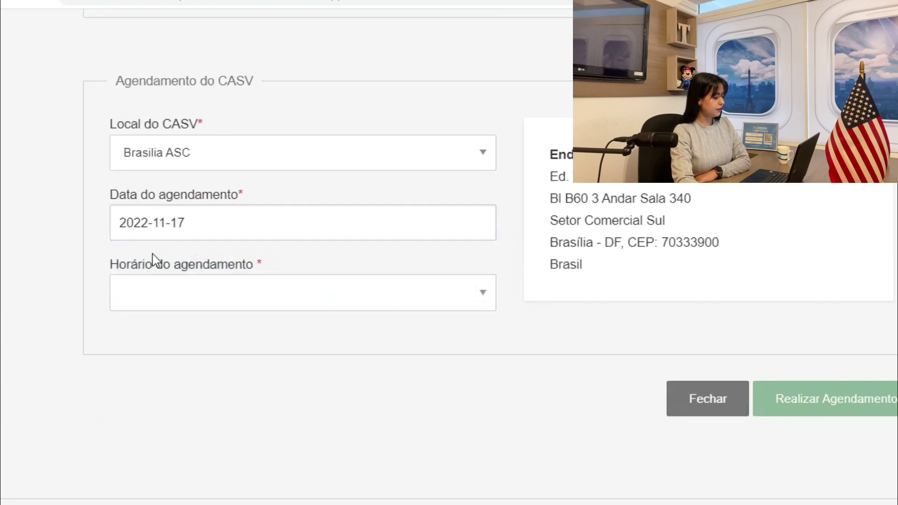
pyautogui.click(205, 305)
pyautogui.click(154, 333)
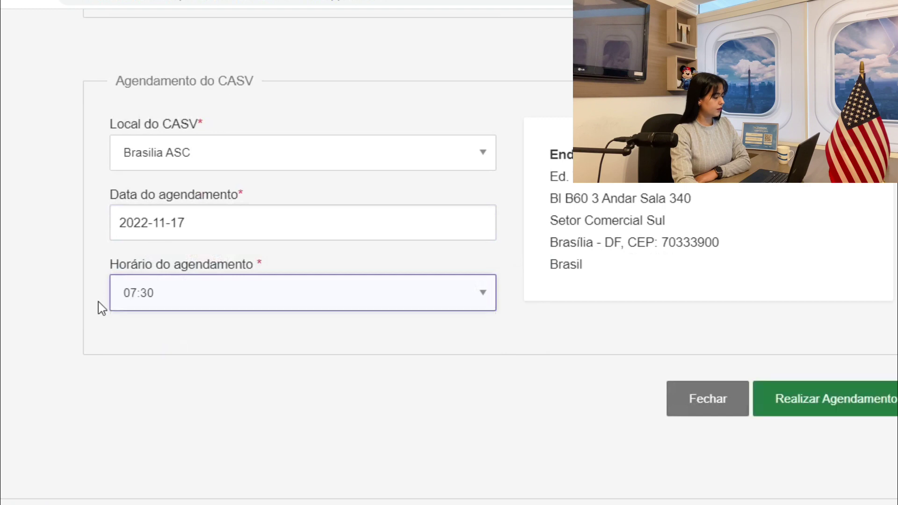
# - Review the Brasilia consular and CASV selections, submit the scheduling, and decline additional information about premium document delivery
pyautogui.scroll(2, 101, 308)
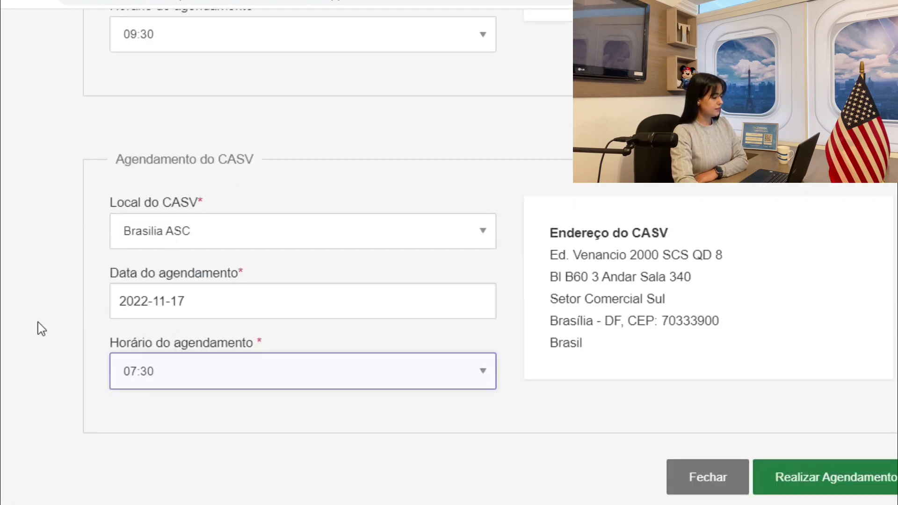
pyautogui.scroll(6, 10, 248)
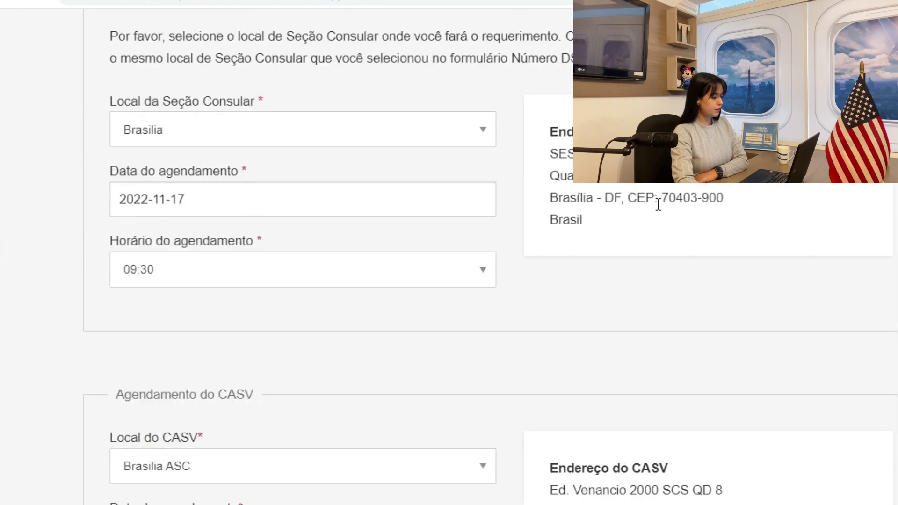
pyautogui.scroll(-8, 674, 216)
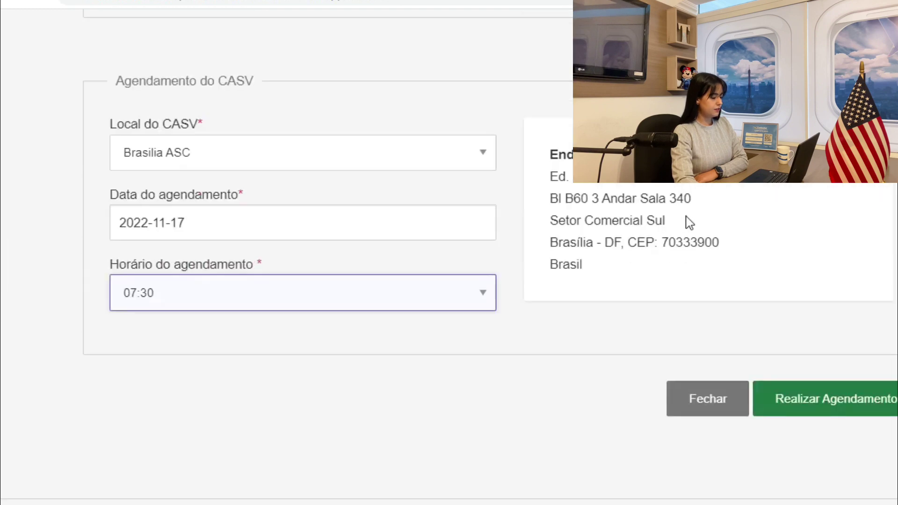
pyautogui.click(823, 390)
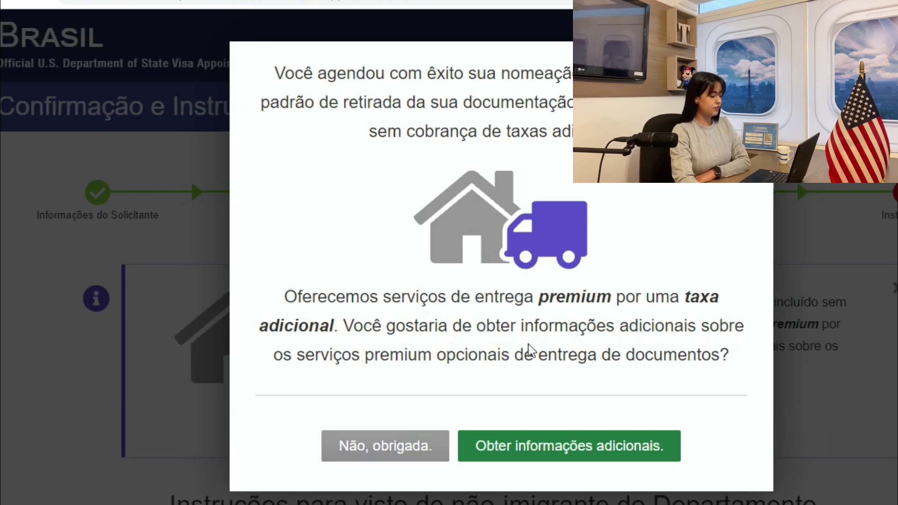
pyautogui.click(381, 450)
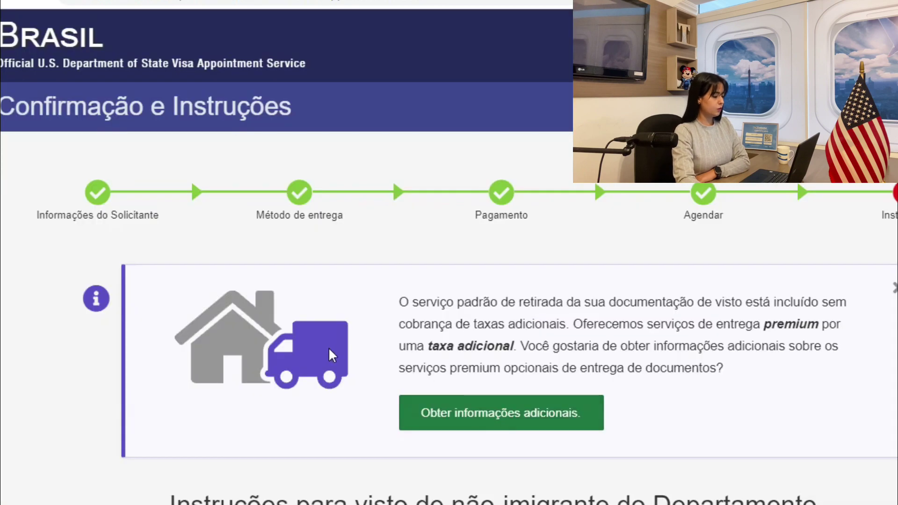
# - Examine the appointment confirmation details, CASV instructions and list of required documents for the nonimmigrant visa
pyautogui.scroll(-2, 332, 356)
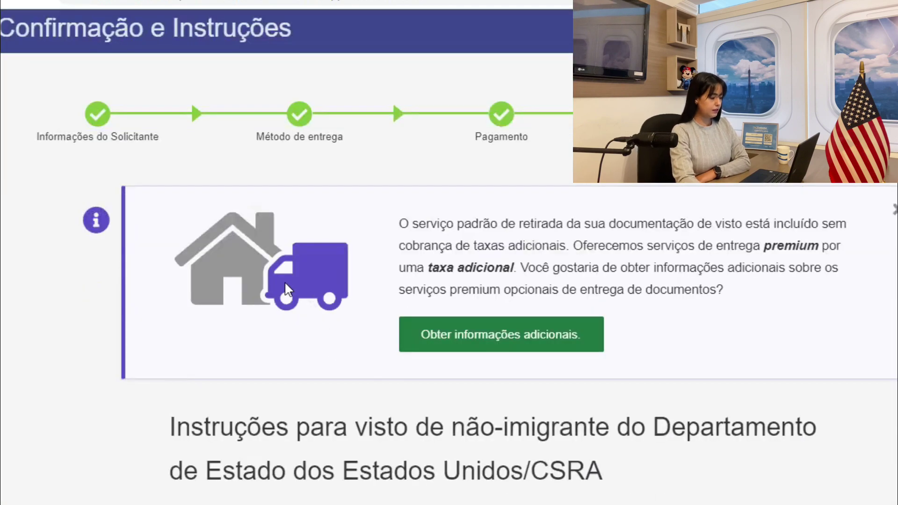
pyautogui.scroll(-2, 287, 286)
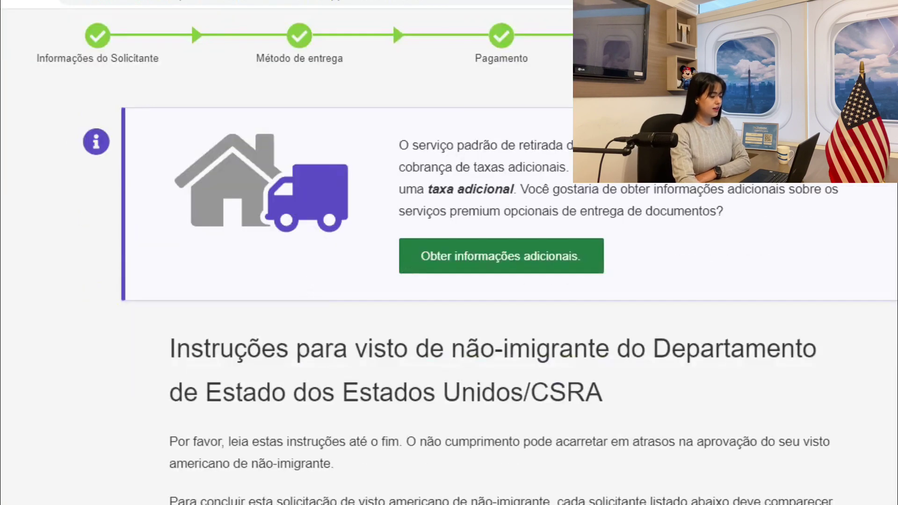
pyautogui.scroll(-10, 491, 281)
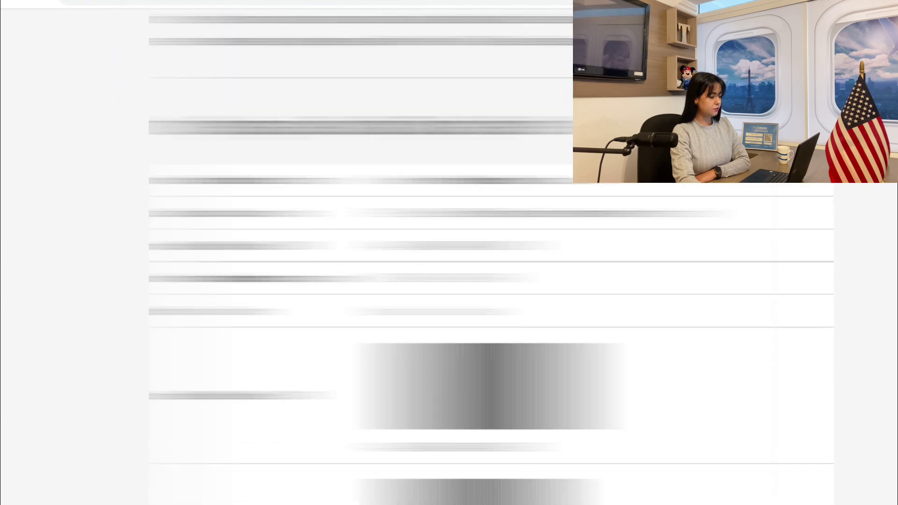
pyautogui.scroll(-2, 492, 280)
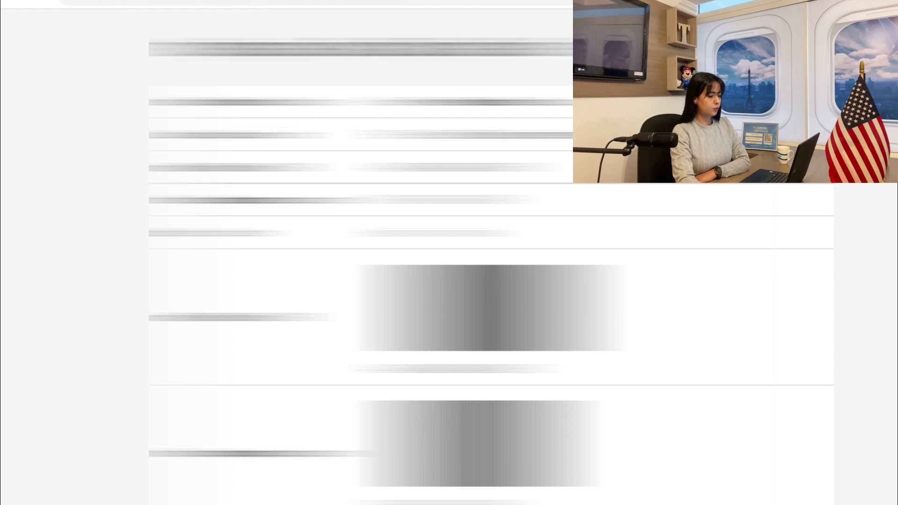
pyautogui.scroll(-20, 492, 280)
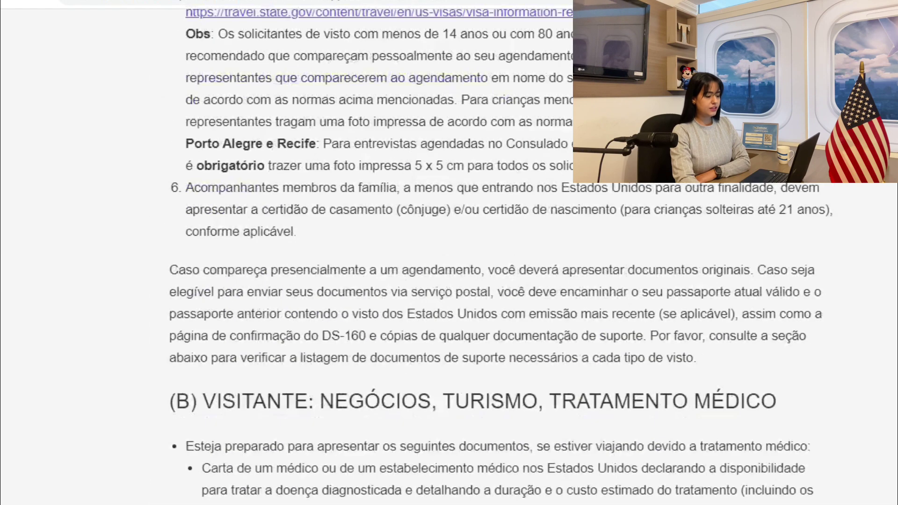
pyautogui.scroll(-5, 492, 281)
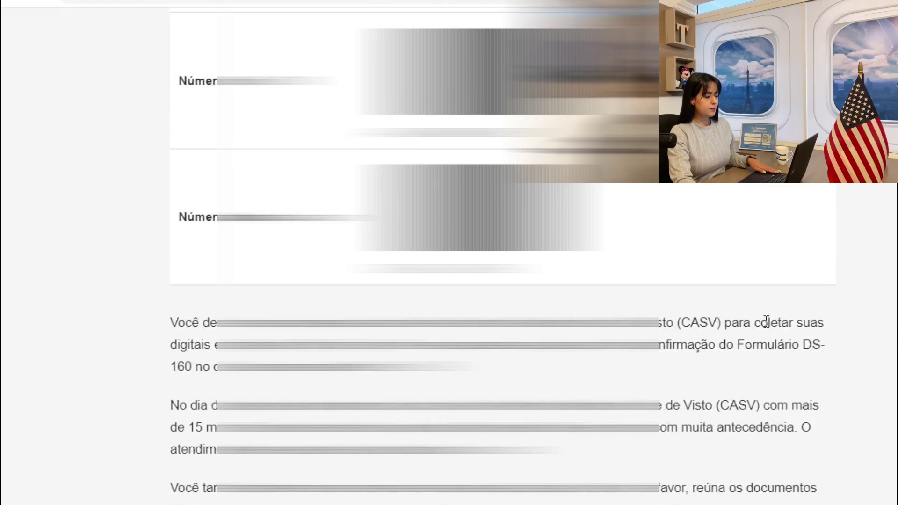
pyautogui.scroll(-10, 768, 327)
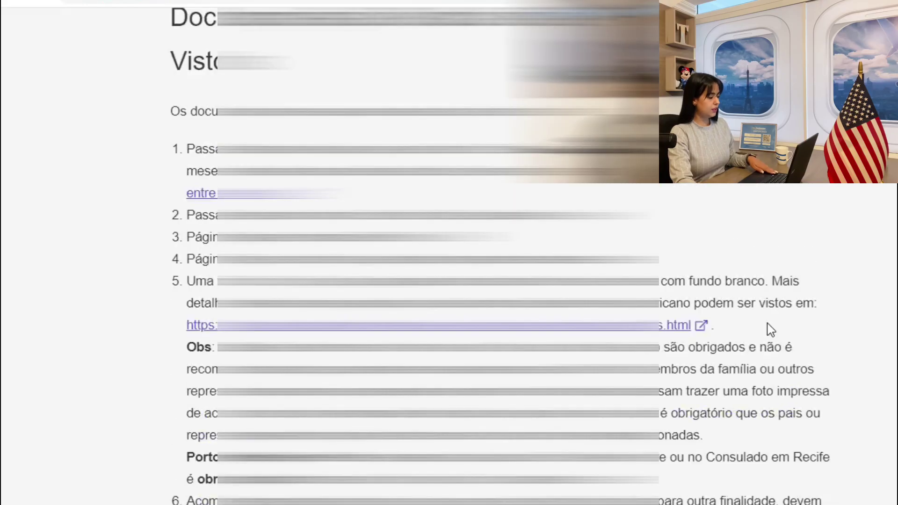
# - Open the print preview for the appointment confirmation and instructions page
pyautogui.scroll(20, 771, 330)
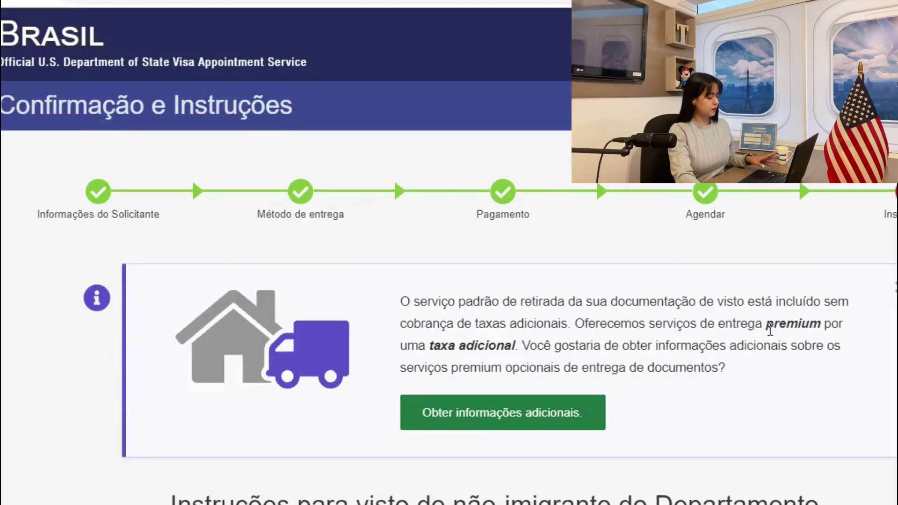
pyautogui.hotkey('ctrl', 'p')
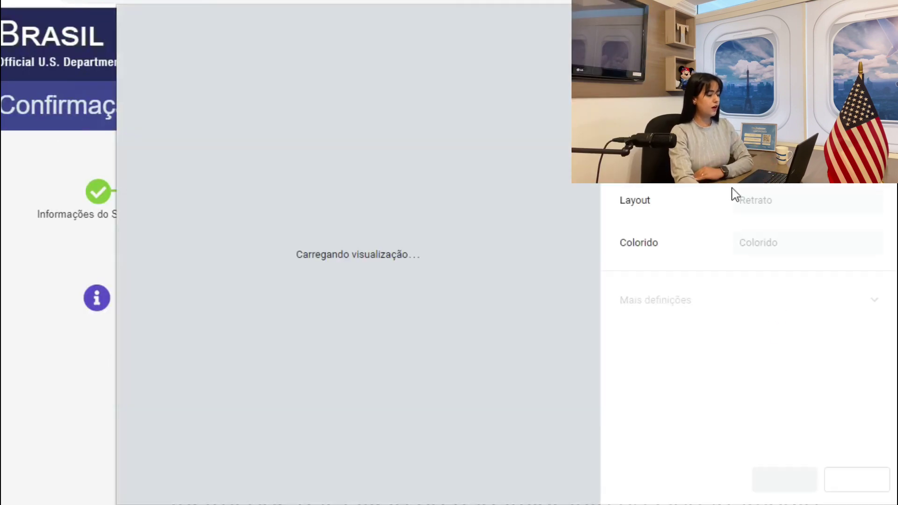
pyautogui.scroll(-2, 733, 193)
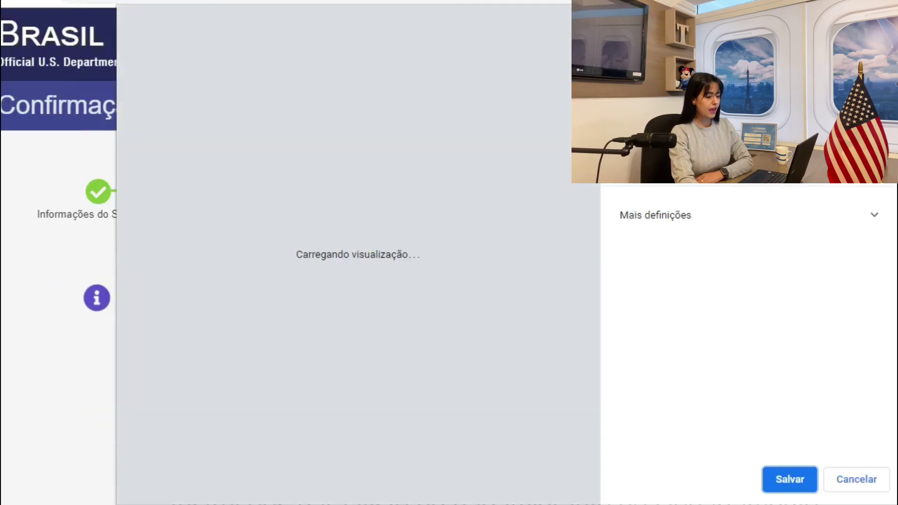